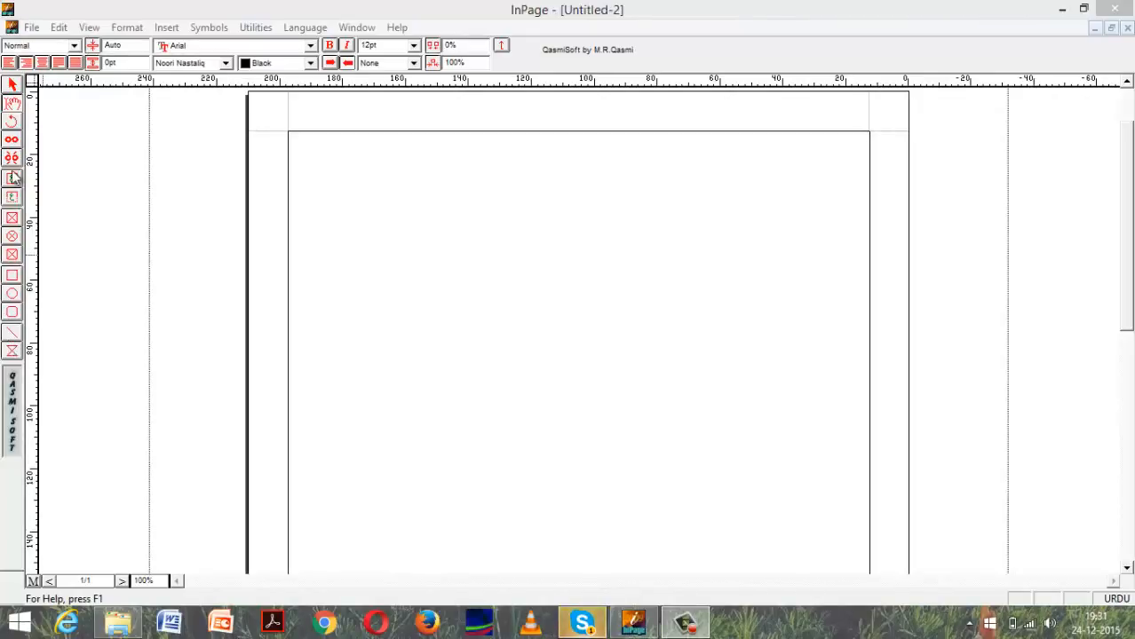
Draw a rectangle about 55 mm wide and 33 mm high in the upper-left part of the page.
click(12, 276)
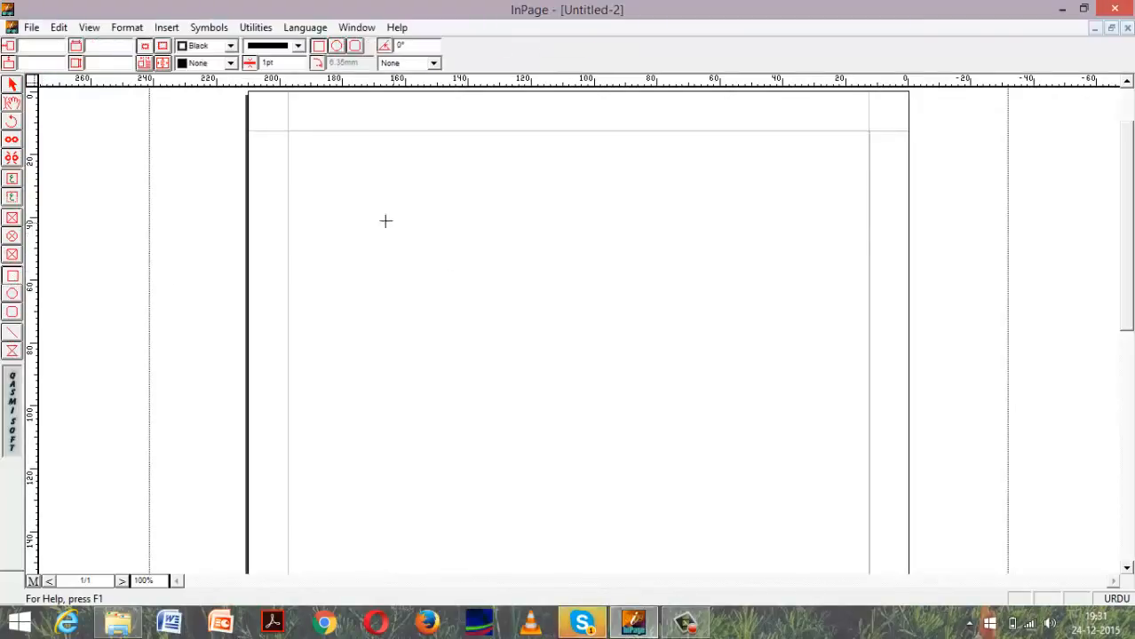
mouse_move(369, 210)
mouse_down()
mouse_move(562, 301)
mouse_move(538, 313)
mouse_up()
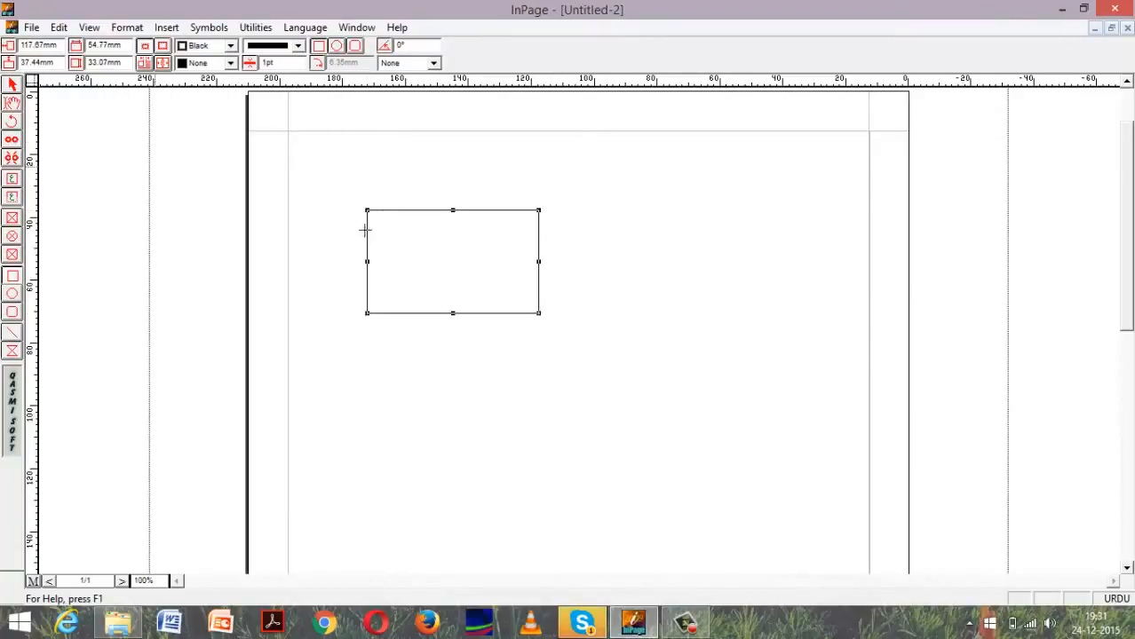
click(12, 85)
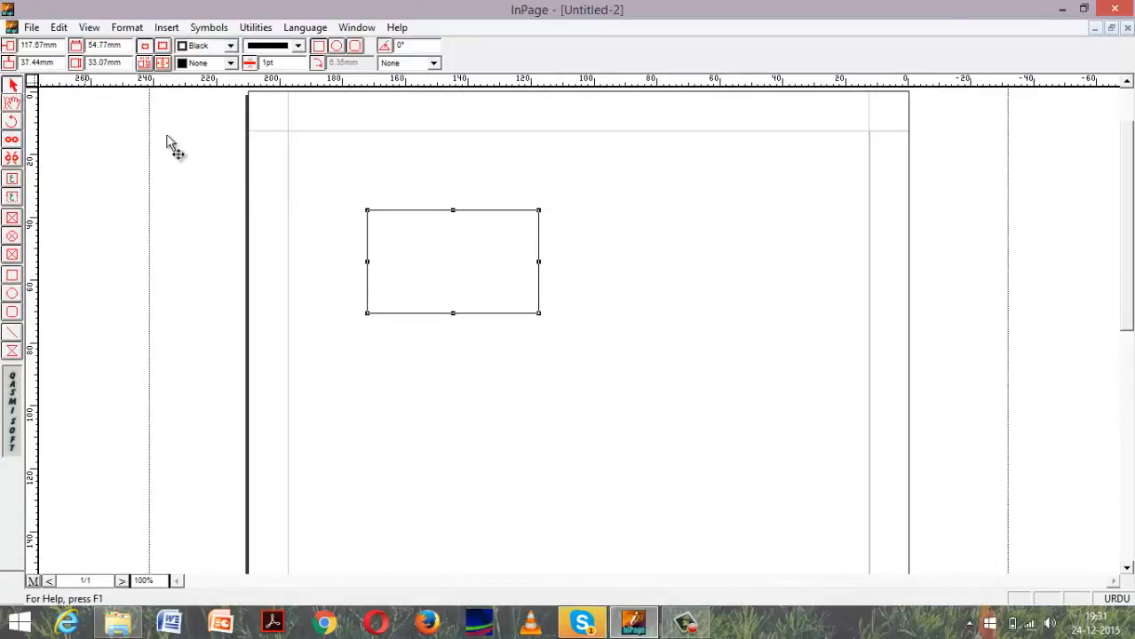
click(429, 258)
click(475, 212)
click(529, 202)
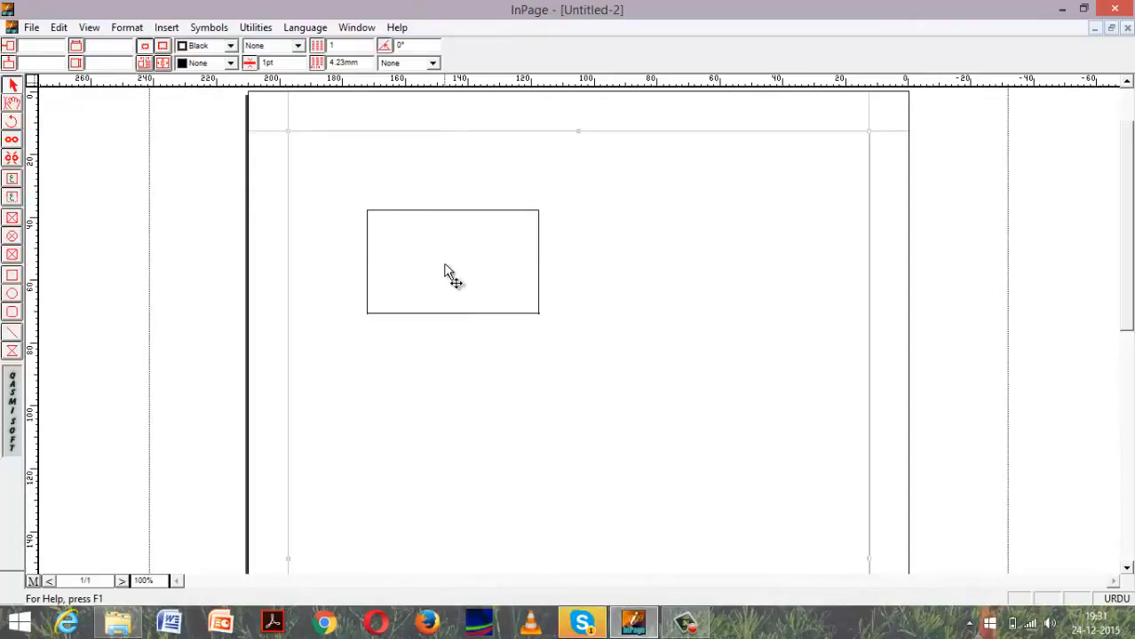
double_click(411, 249)
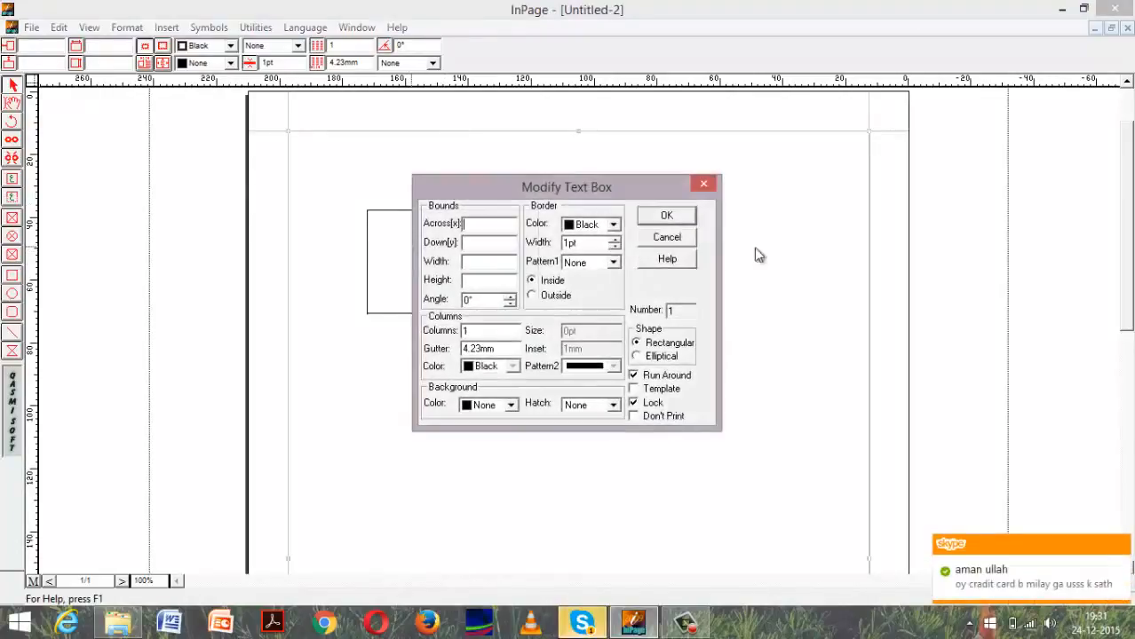
click(704, 184)
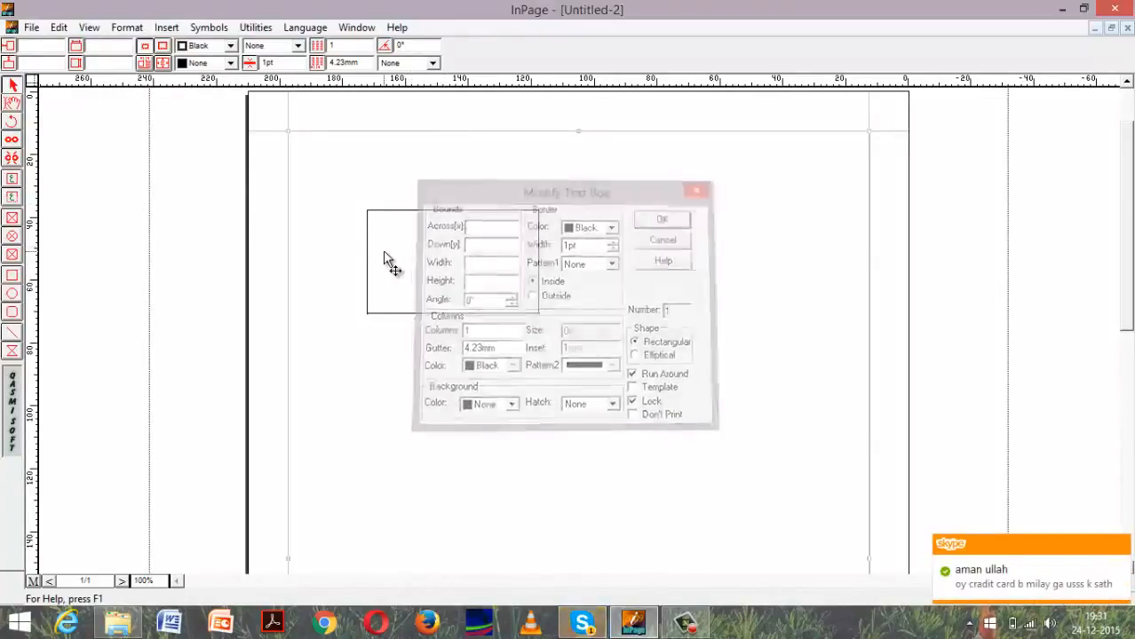
click(13, 105)
click(521, 270)
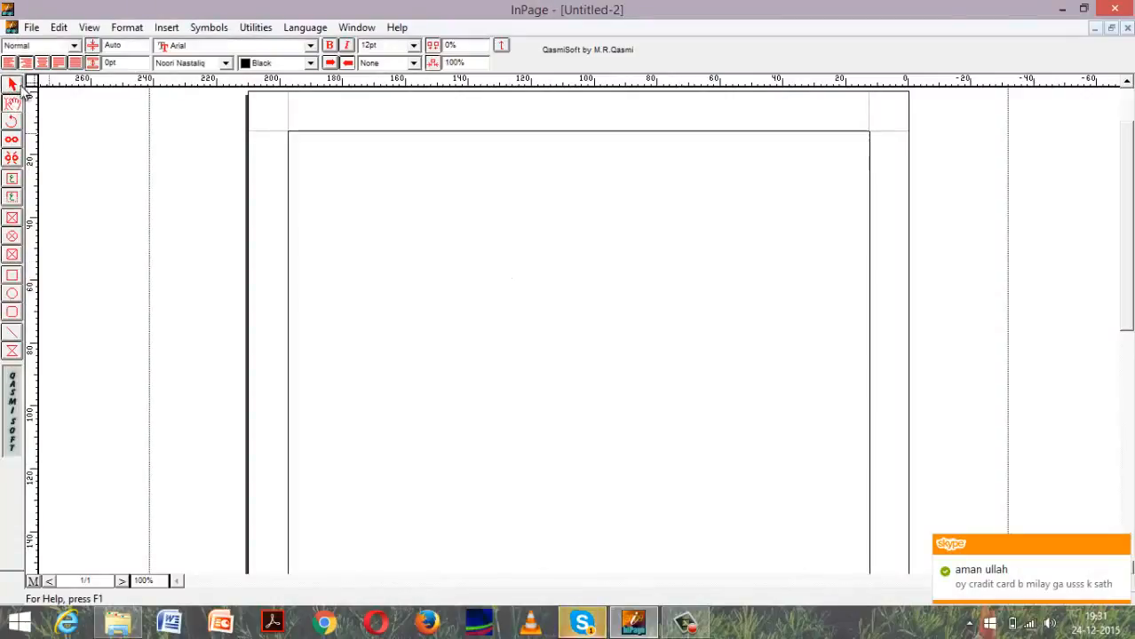
Set the fill colour of the page's main text box to Gray and reselect the small rectangle.
click(12, 85)
click(450, 231)
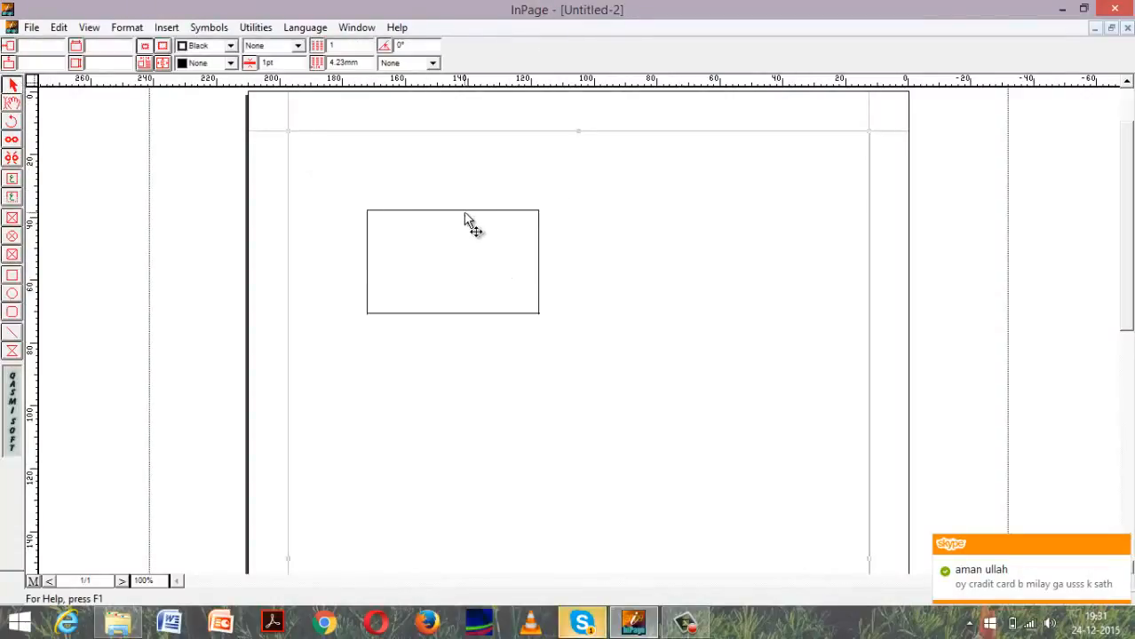
click(231, 63)
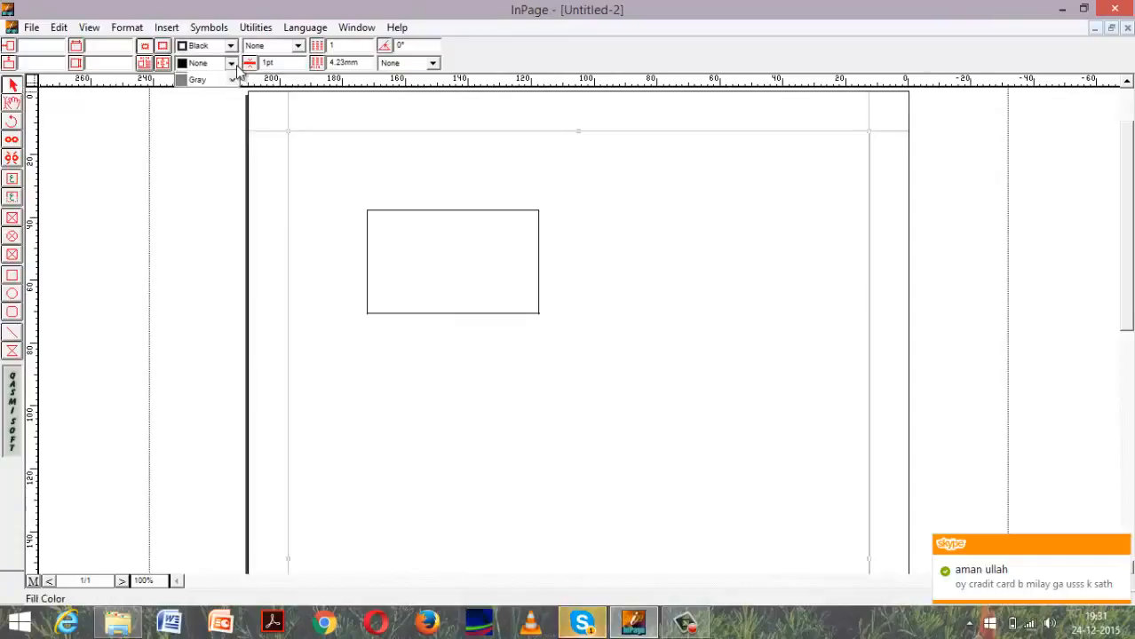
click(199, 91)
click(231, 63)
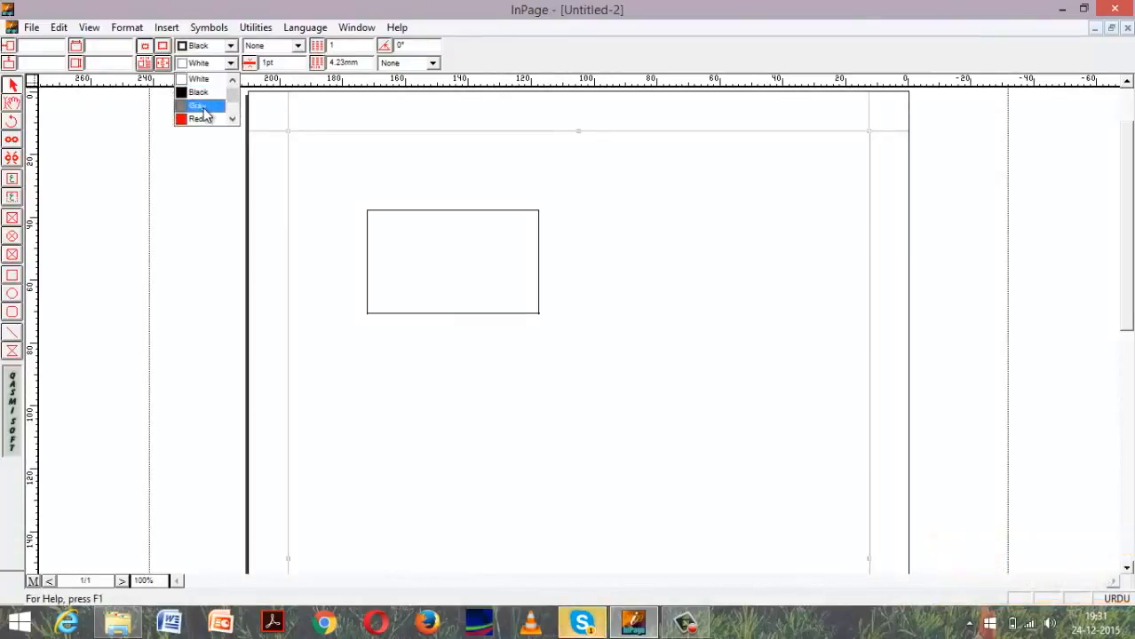
click(199, 105)
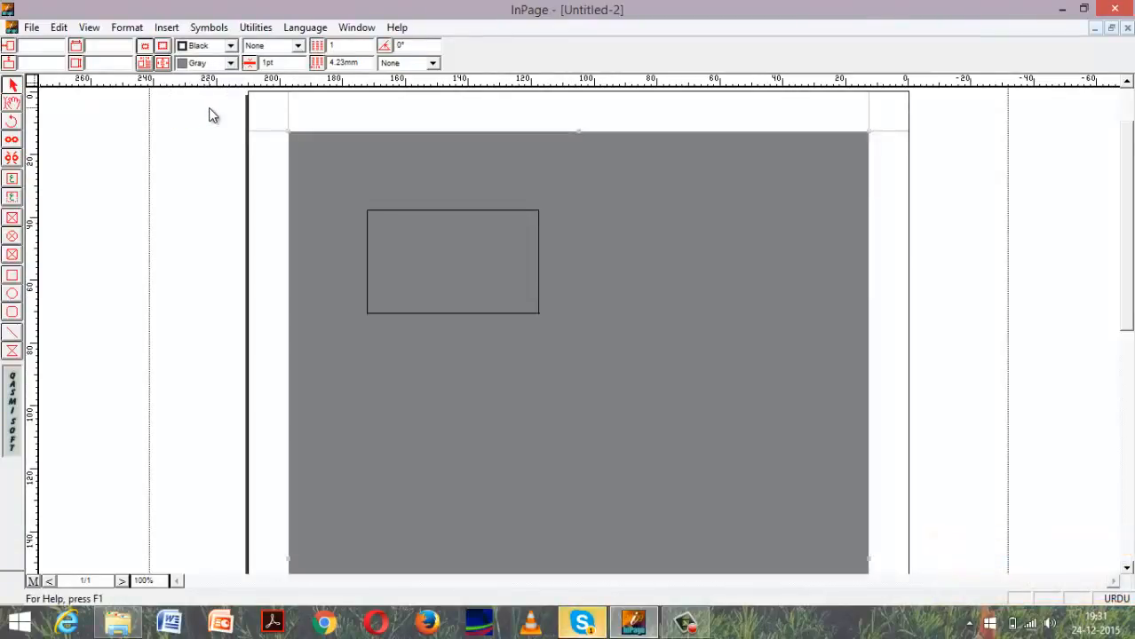
click(16, 86)
click(496, 247)
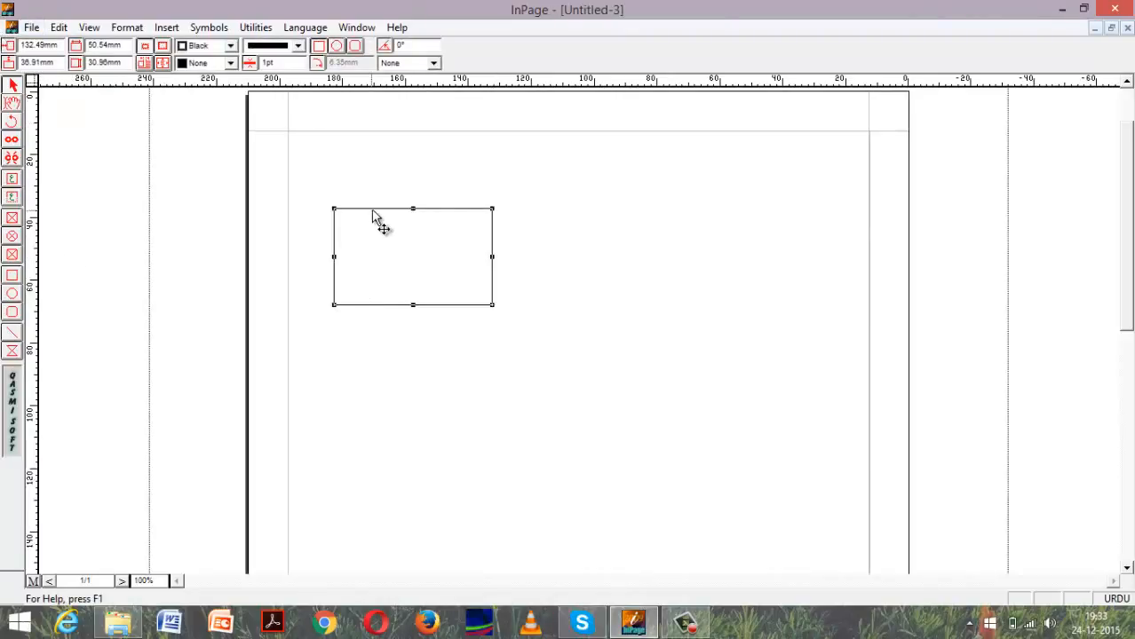
Move the rectangle to the page's upper middle at about 57 by 32 mm, and apply the dotted border pattern.
drag(373, 216, 471, 173)
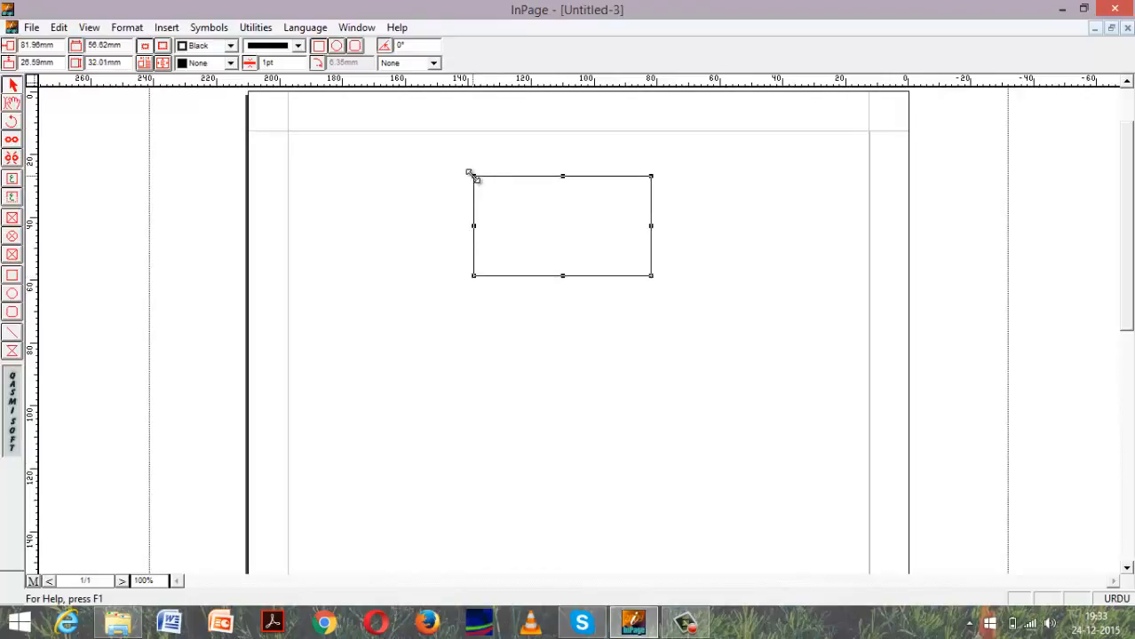
click(299, 47)
click(269, 79)
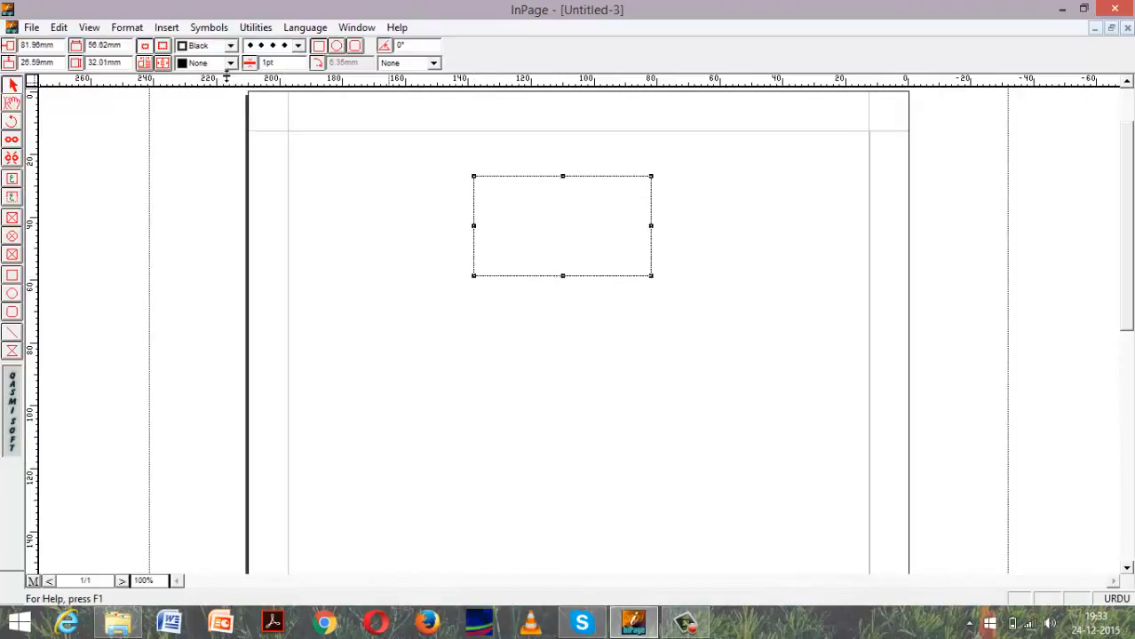
Set the rectangle's fill colour to Yellow.
click(230, 63)
click(212, 107)
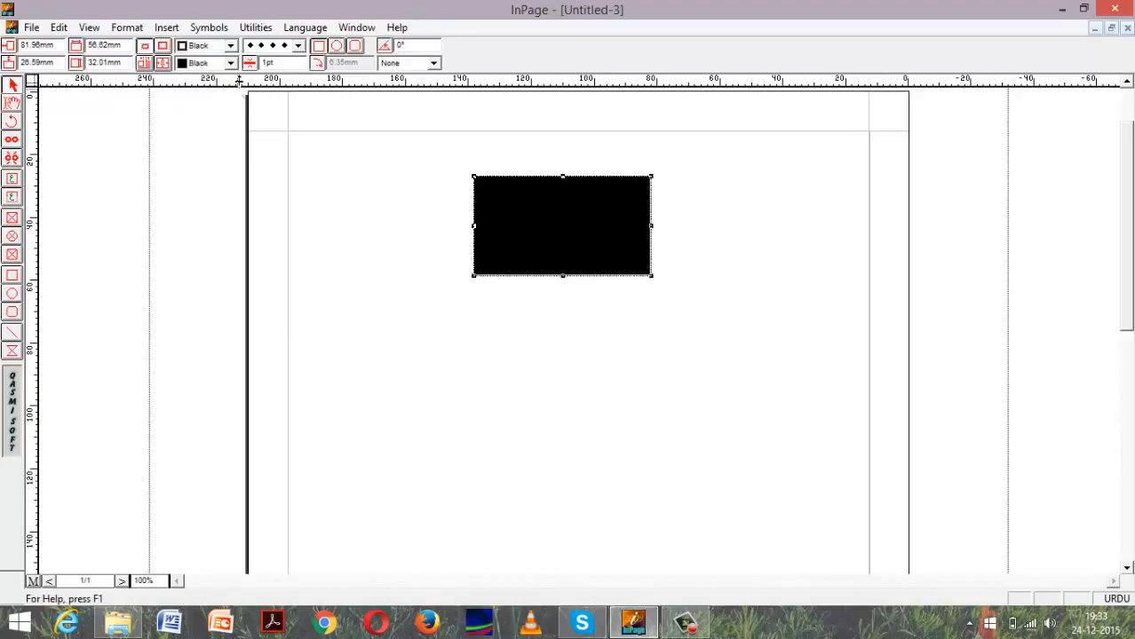
click(231, 64)
click(227, 130)
click(227, 129)
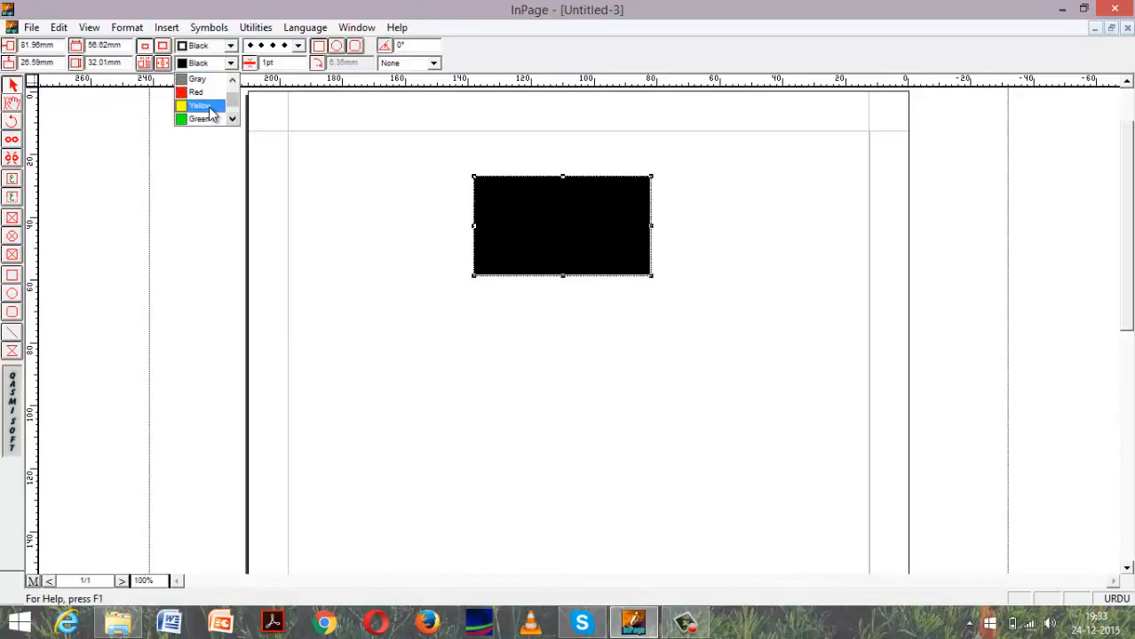
click(203, 114)
Set the rectangle's border colour to Blue.
click(230, 45)
click(213, 105)
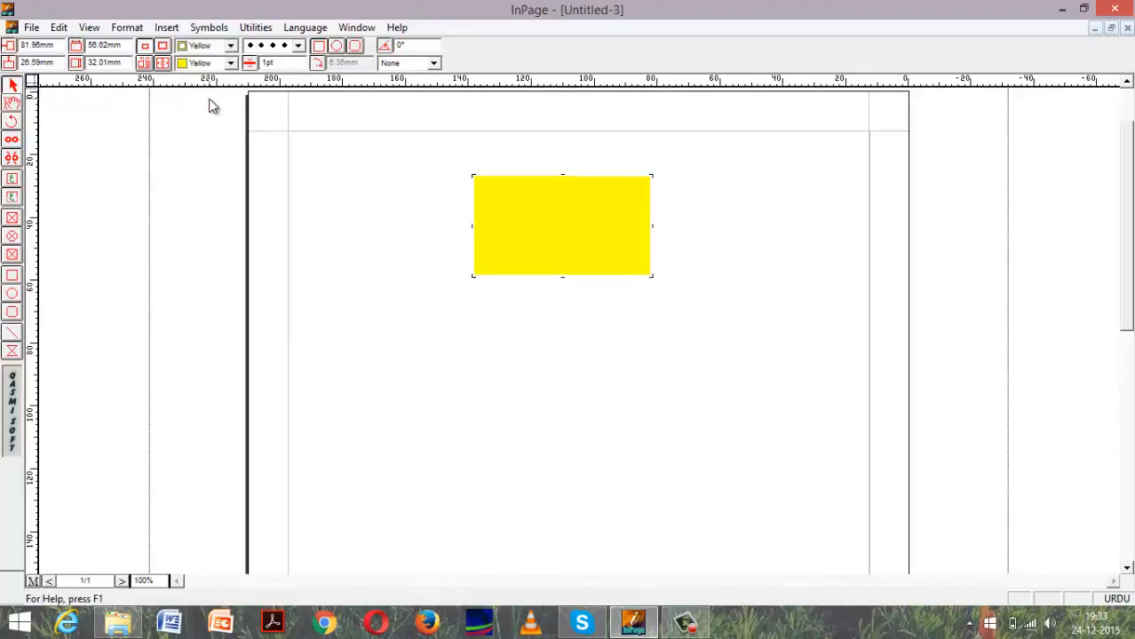
click(230, 45)
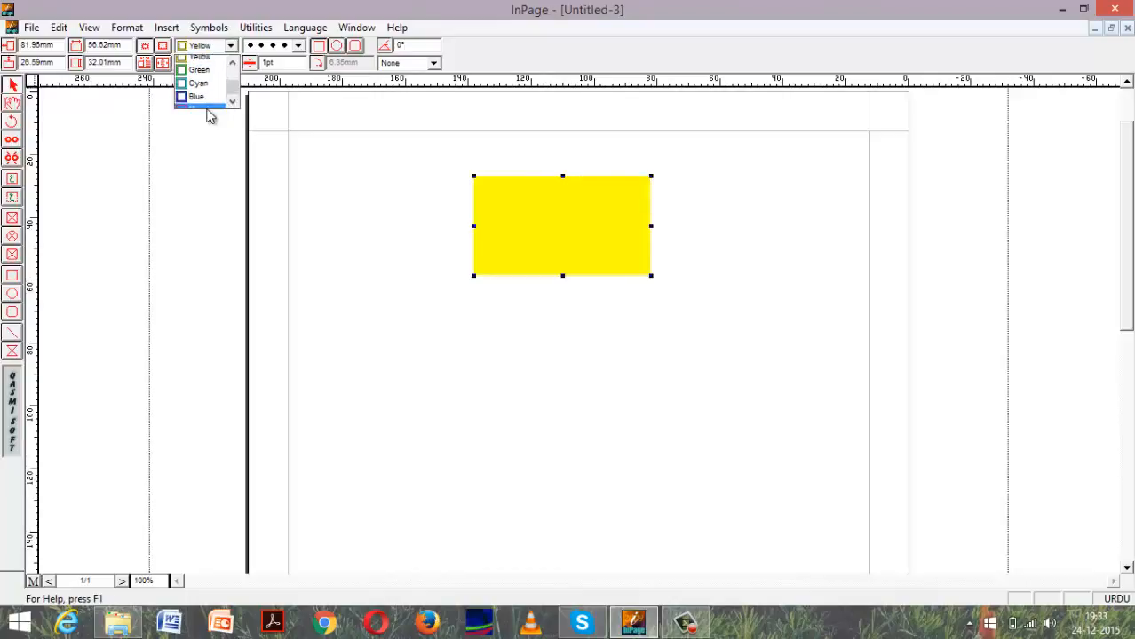
click(210, 103)
click(230, 45)
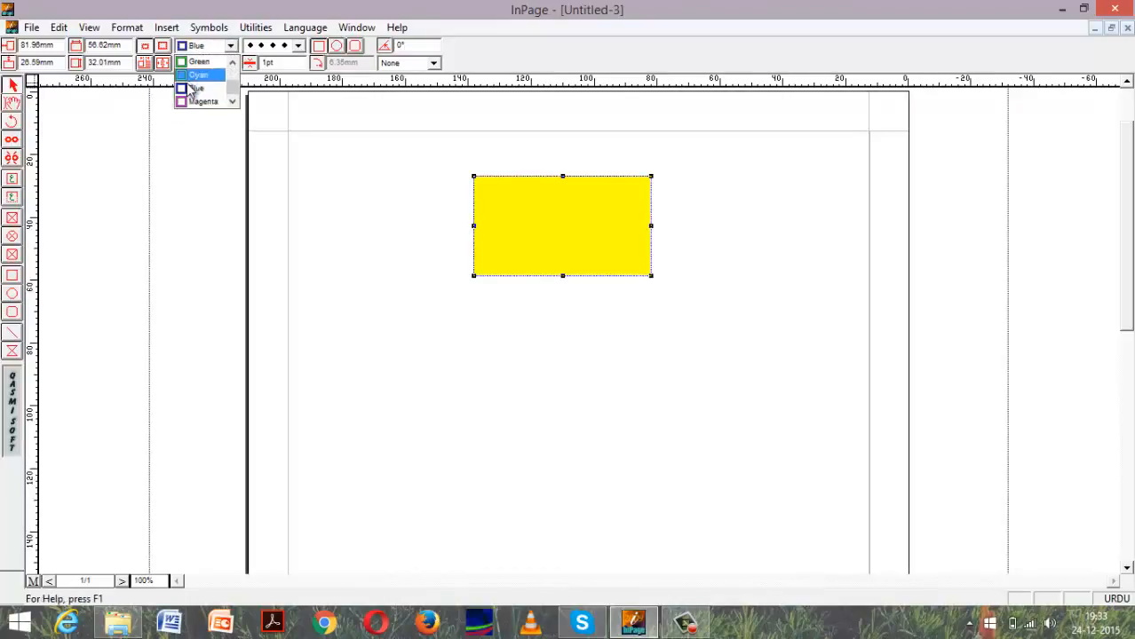
click(224, 82)
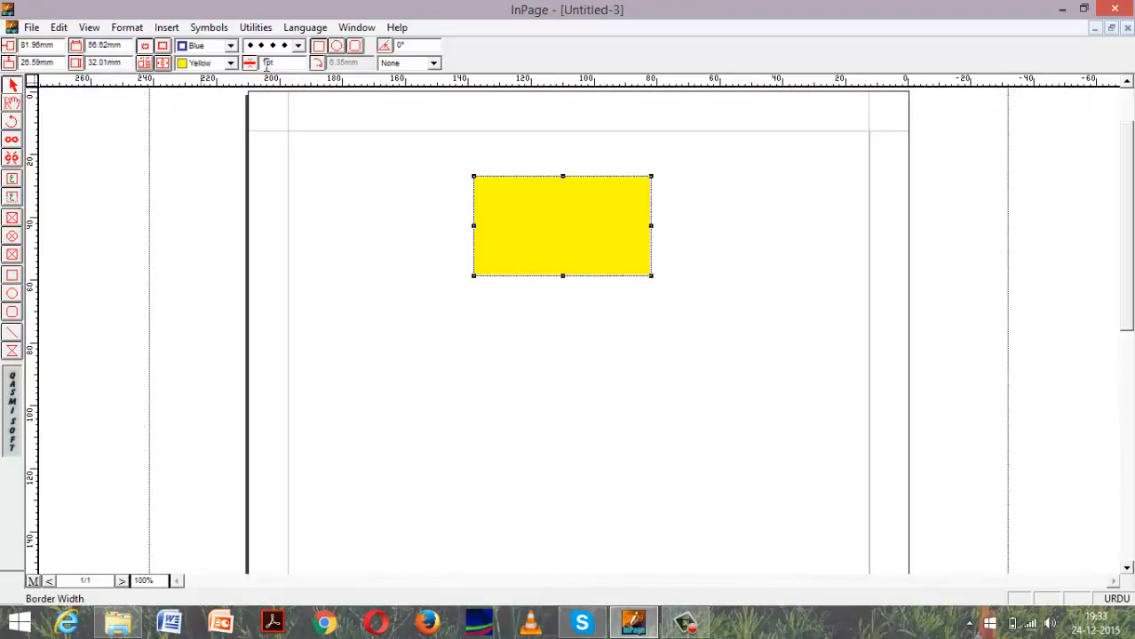
Set the rectangle's border width to 10 pt.
text(0)
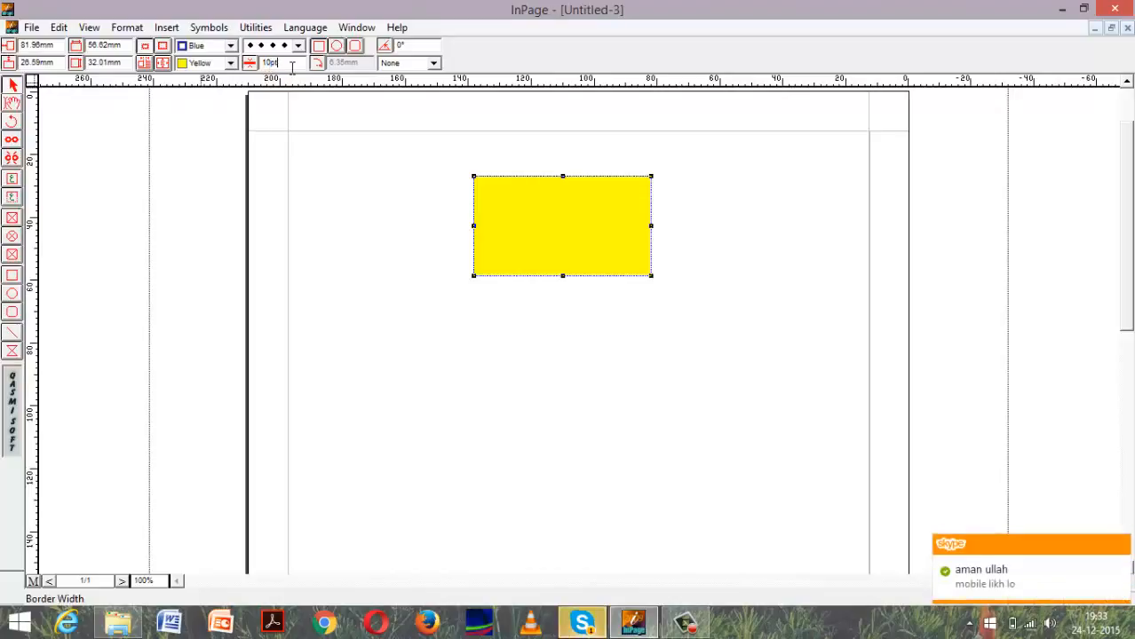
key(Return)
click(311, 106)
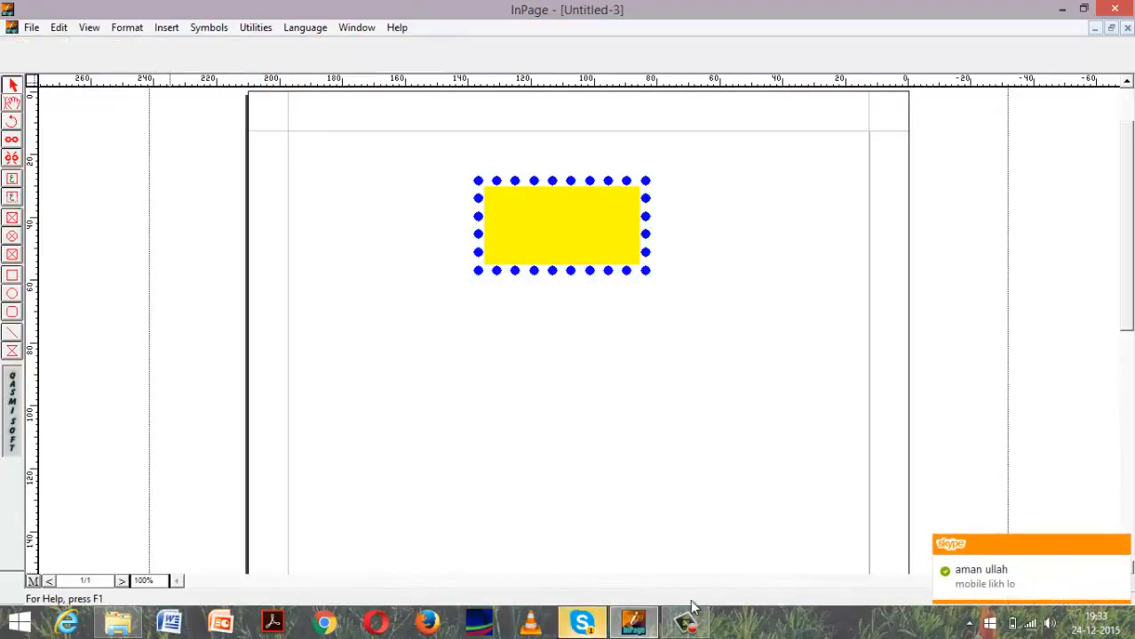
Set the width of the rectangle's dotted blue border to 5 pt and deselect it.
click(539, 271)
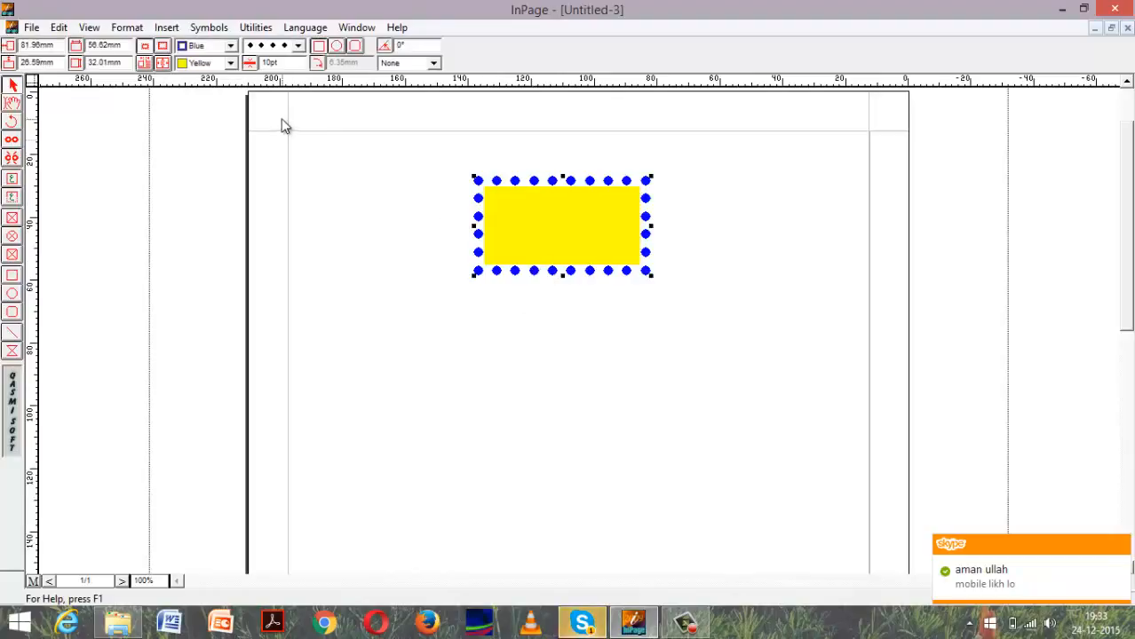
click(271, 64)
key(BackSpace)
key(BackSpace)
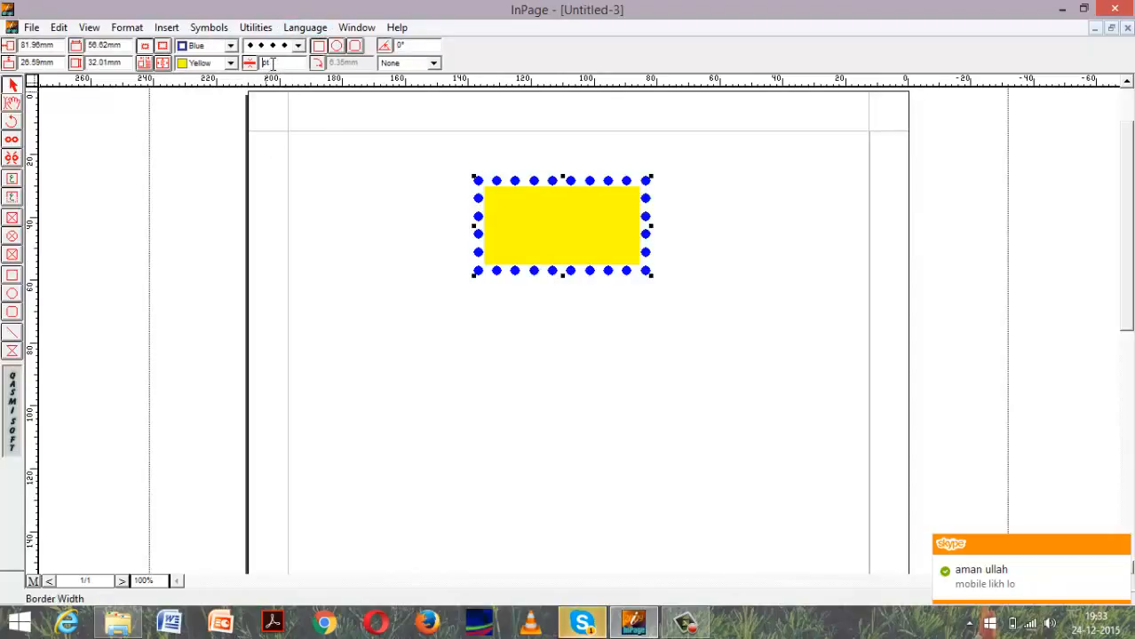
text(5)
key(Return)
click(433, 208)
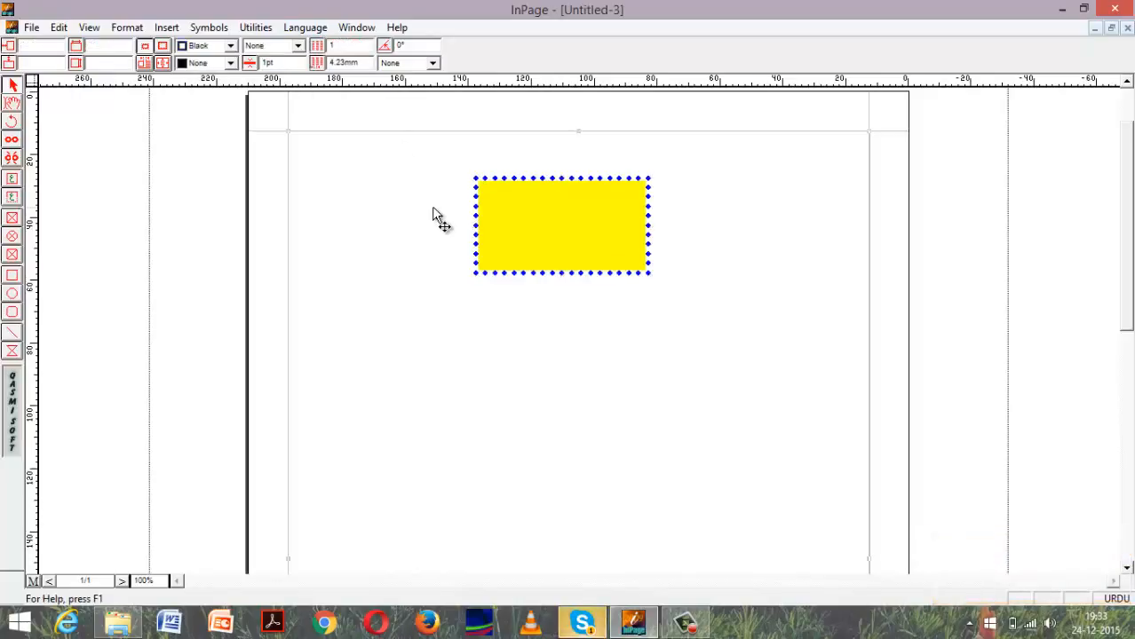
Rotate the yellow rectangle to 45° and move it to the upper-right part of the page.
drag(564, 220, 534, 238)
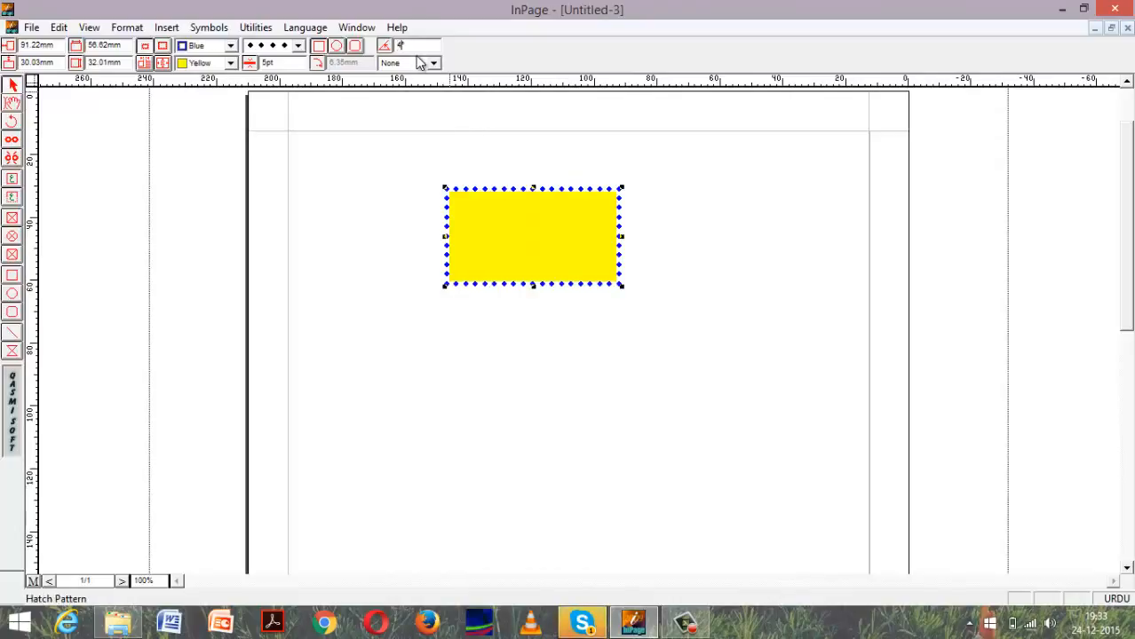
key(Return)
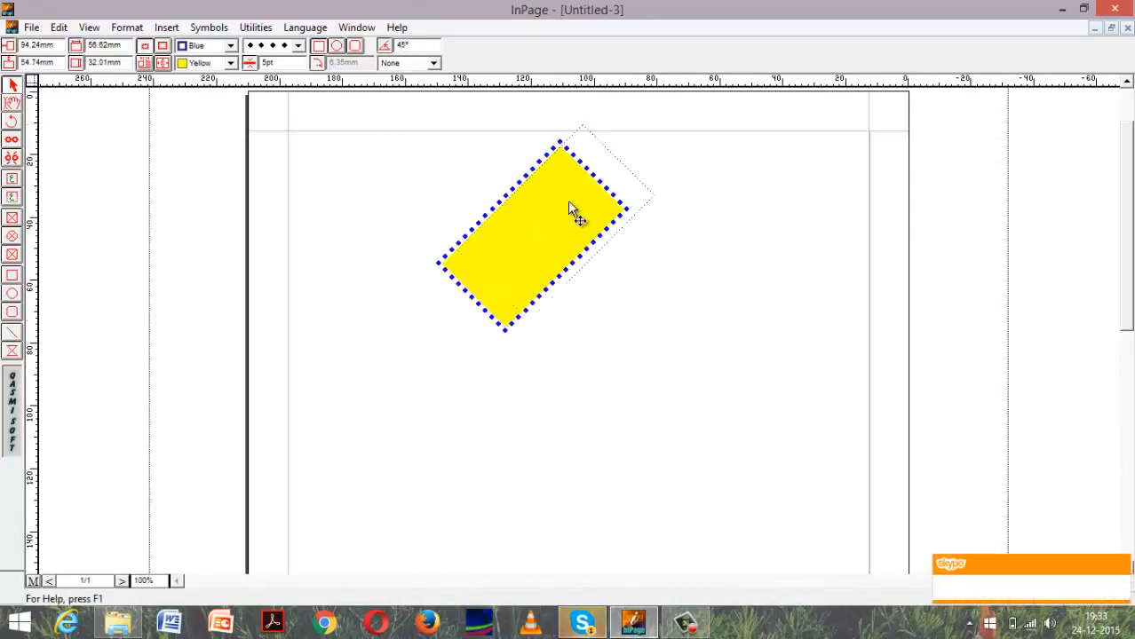
drag(801, 246, 772, 218)
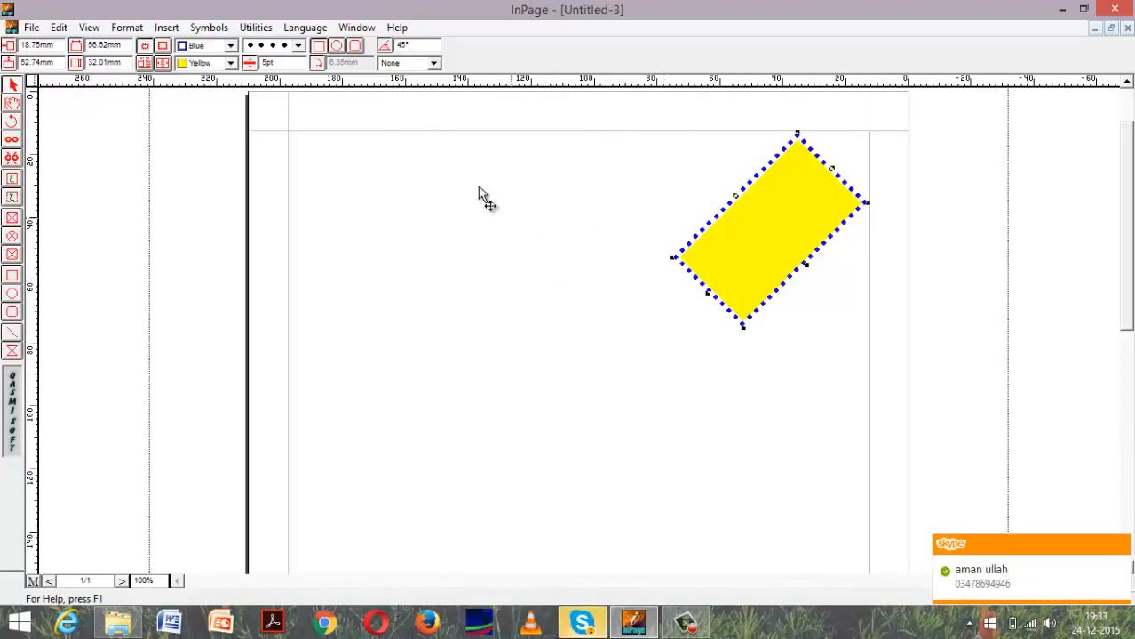
Try the rounded rectangle and rectangle shapes on the rotated object, make it an ellipse, and shift it slightly left.
click(335, 52)
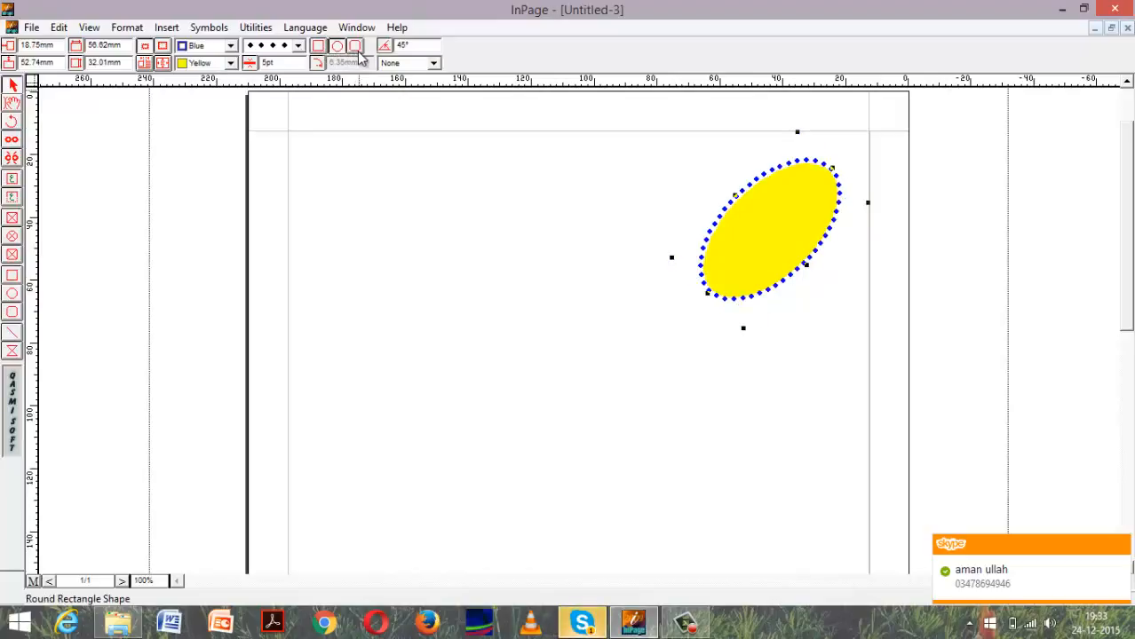
click(354, 46)
click(337, 46)
click(318, 46)
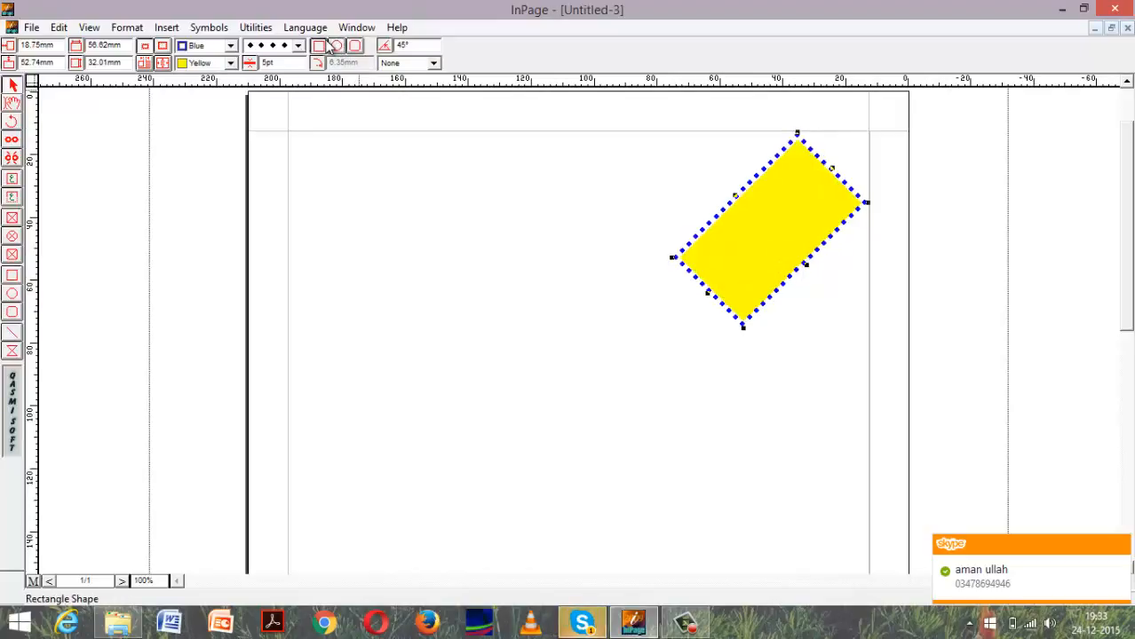
click(336, 46)
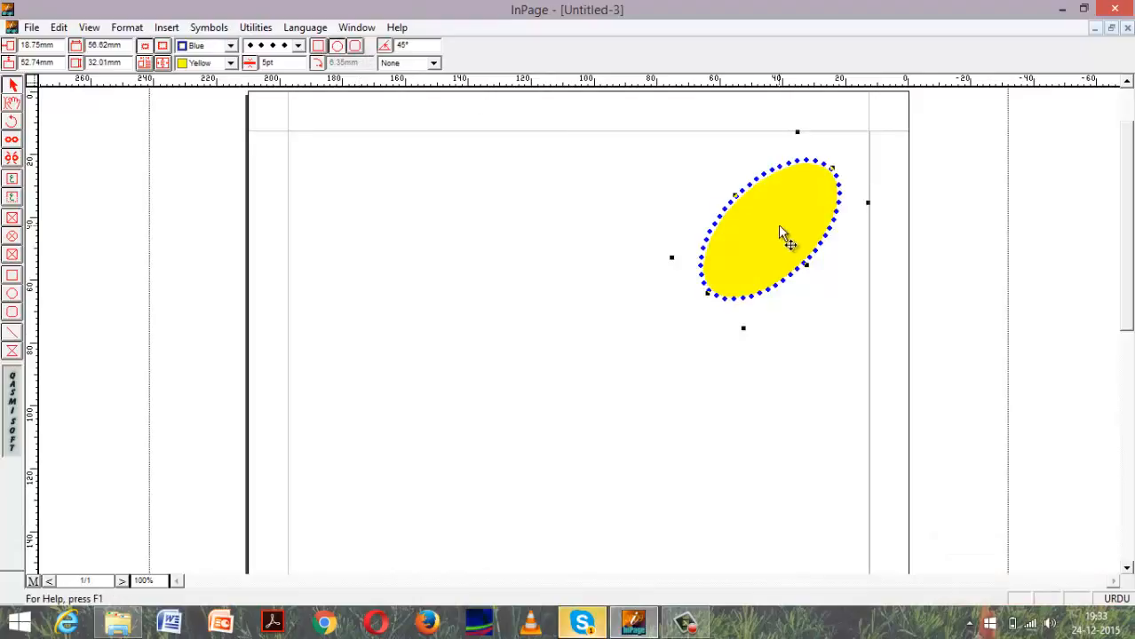
drag(777, 225, 764, 226)
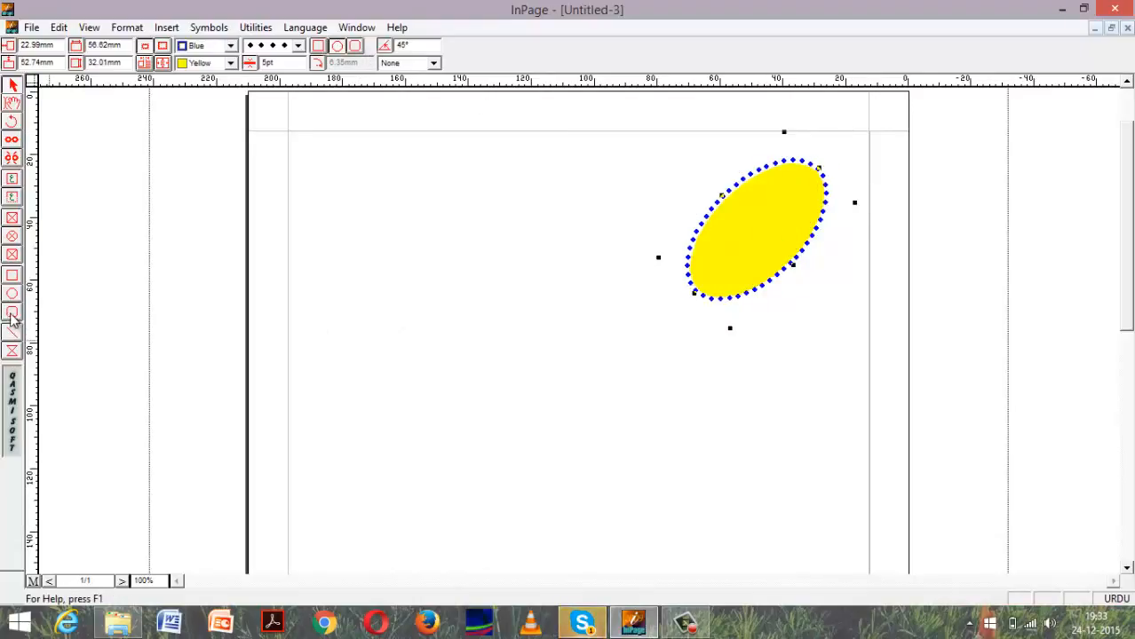
Draw a title text box left of the yellow ellipse and enter the word فیضان in it.
click(11, 202)
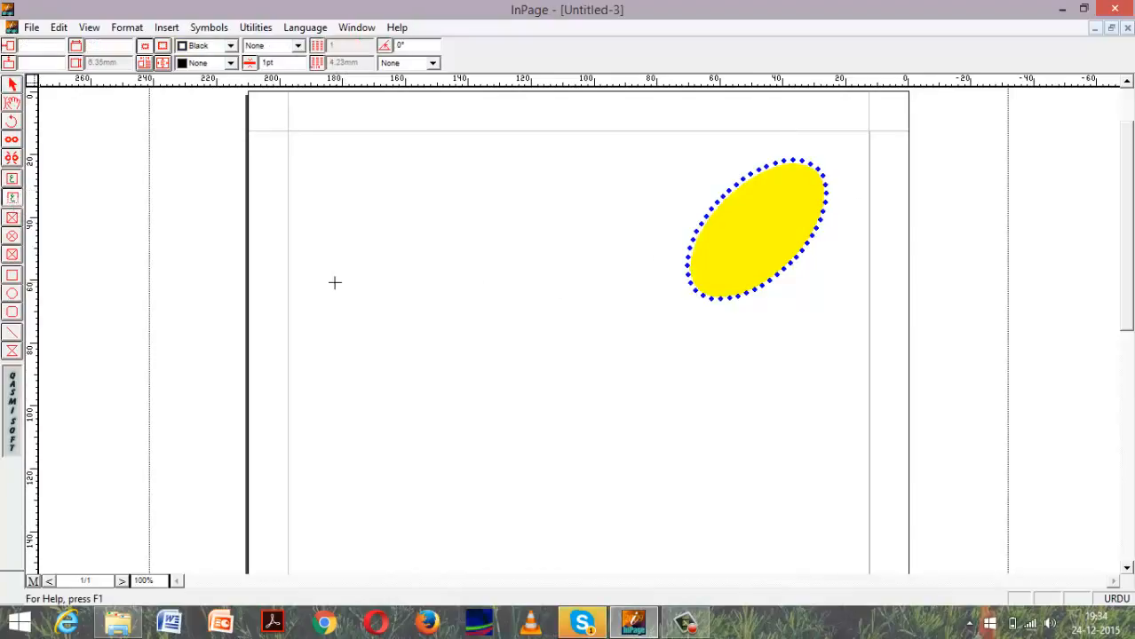
drag(335, 282, 485, 321)
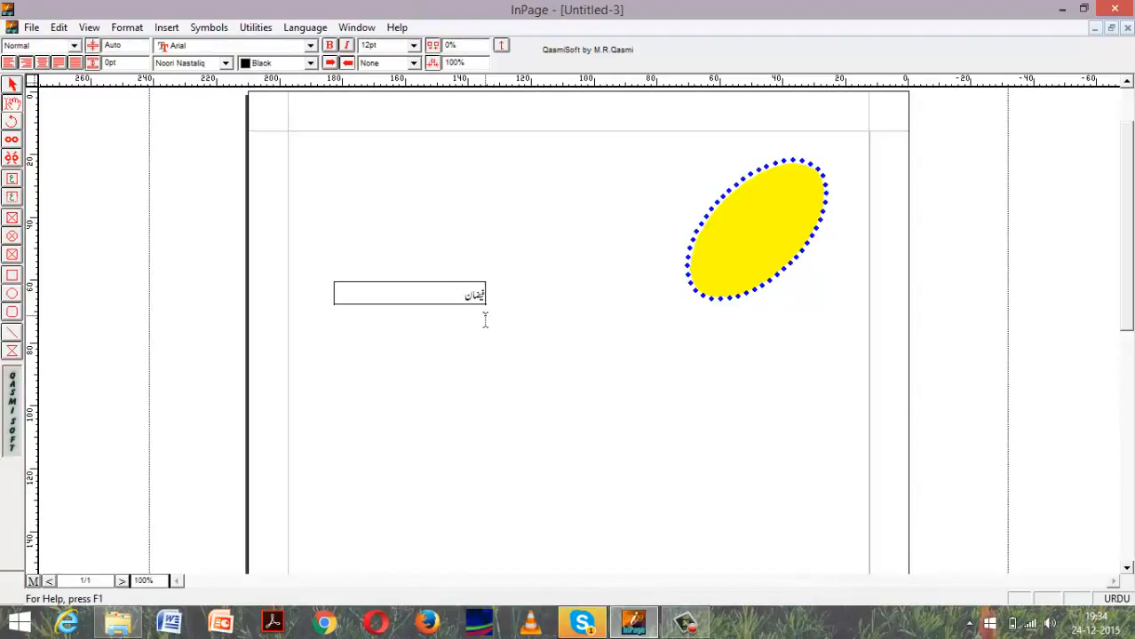
Center the word فیضان in its title box and set its font size to 48 pt.
key(ctrl+a)
click(42, 62)
click(412, 46)
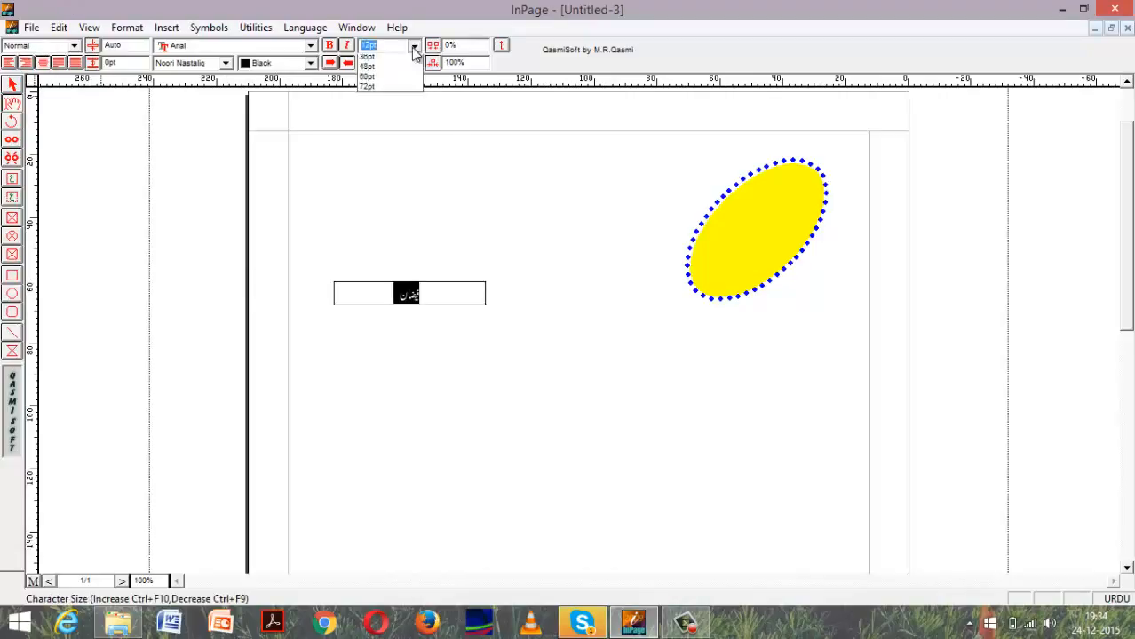
click(374, 138)
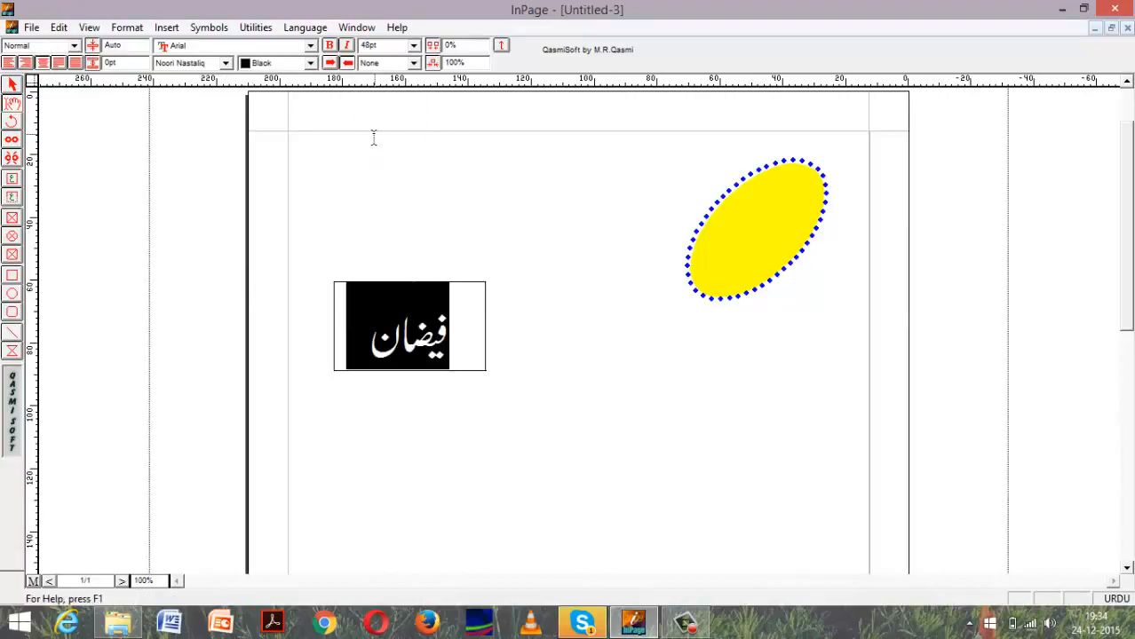
click(404, 238)
click(445, 317)
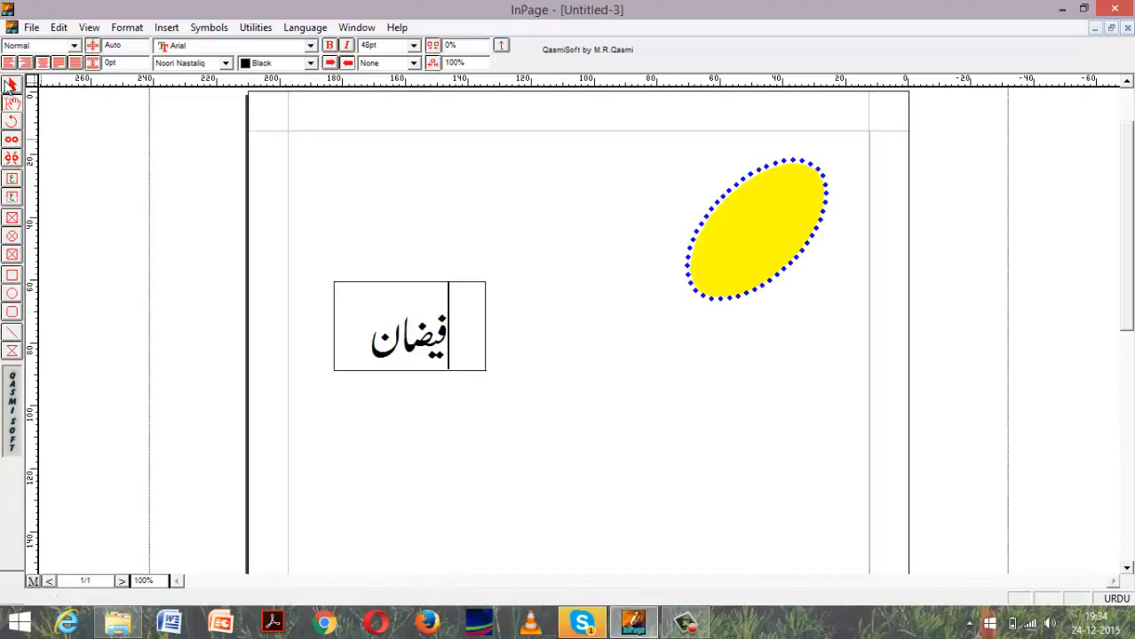
Move the فیضان title box onto the yellow ellipse, adjust its position so the word sits inside, and deselect it.
click(12, 85)
drag(413, 345, 746, 237)
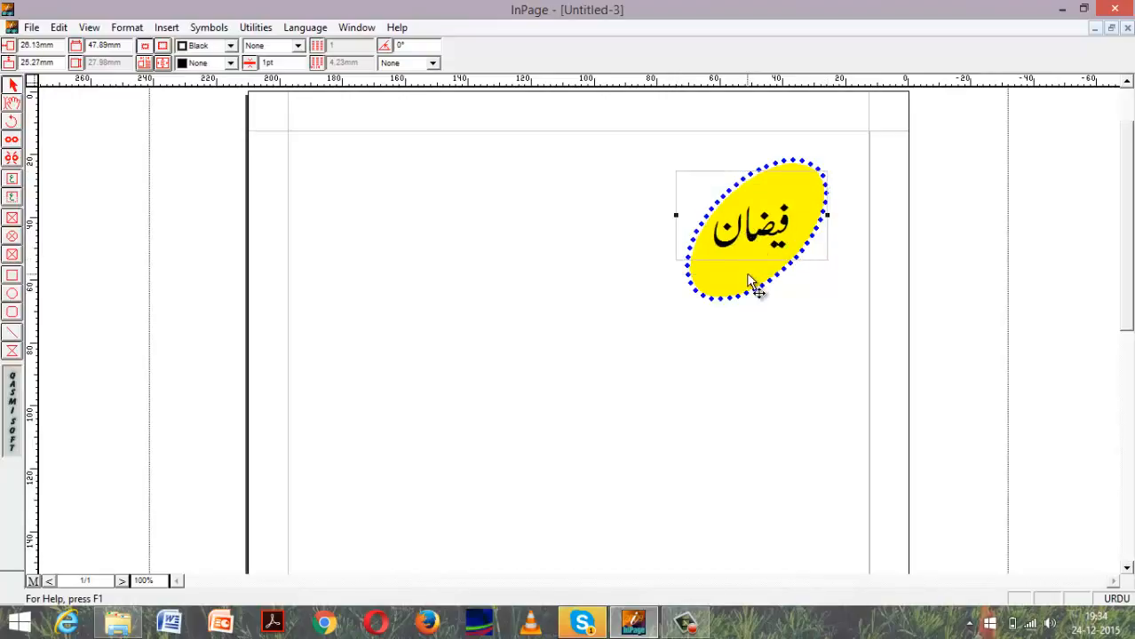
click(748, 280)
click(652, 345)
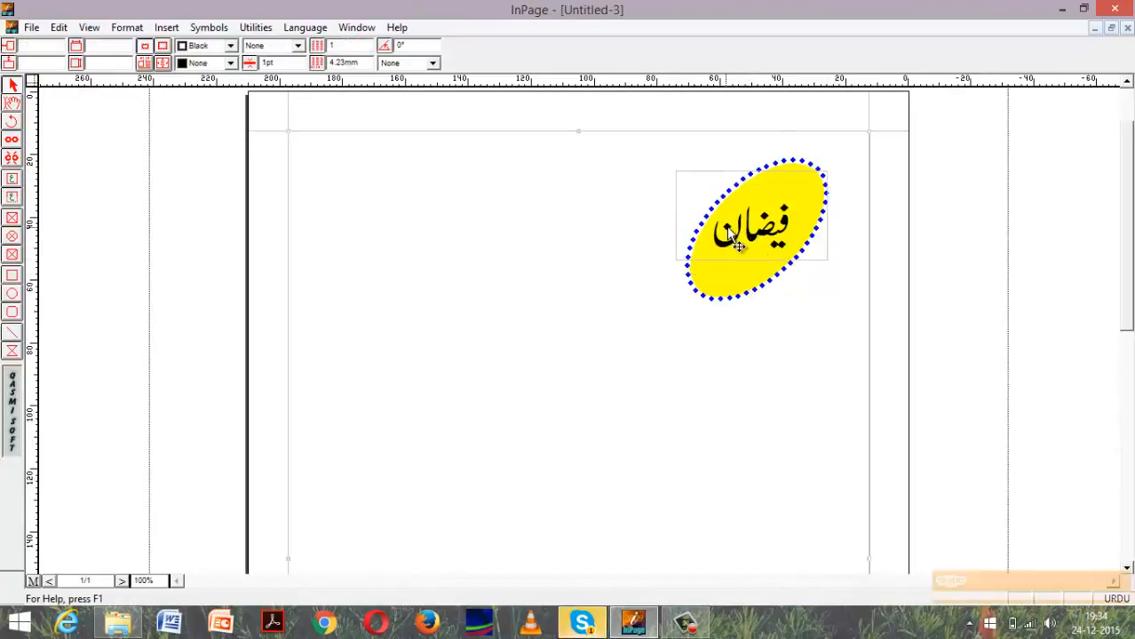
drag(736, 239, 724, 209)
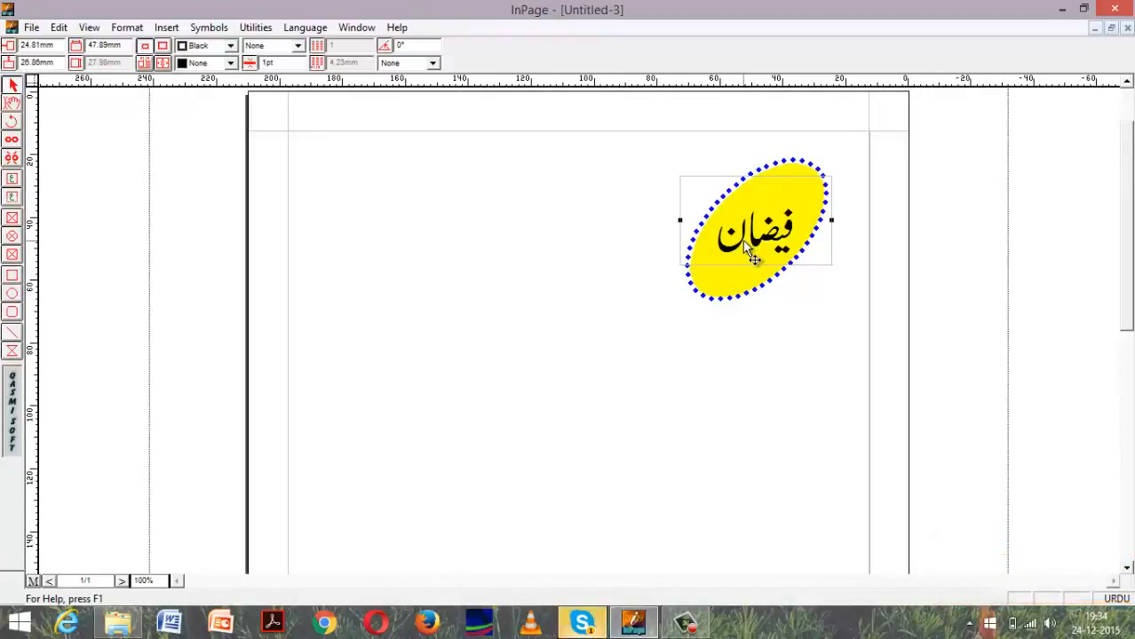
click(648, 293)
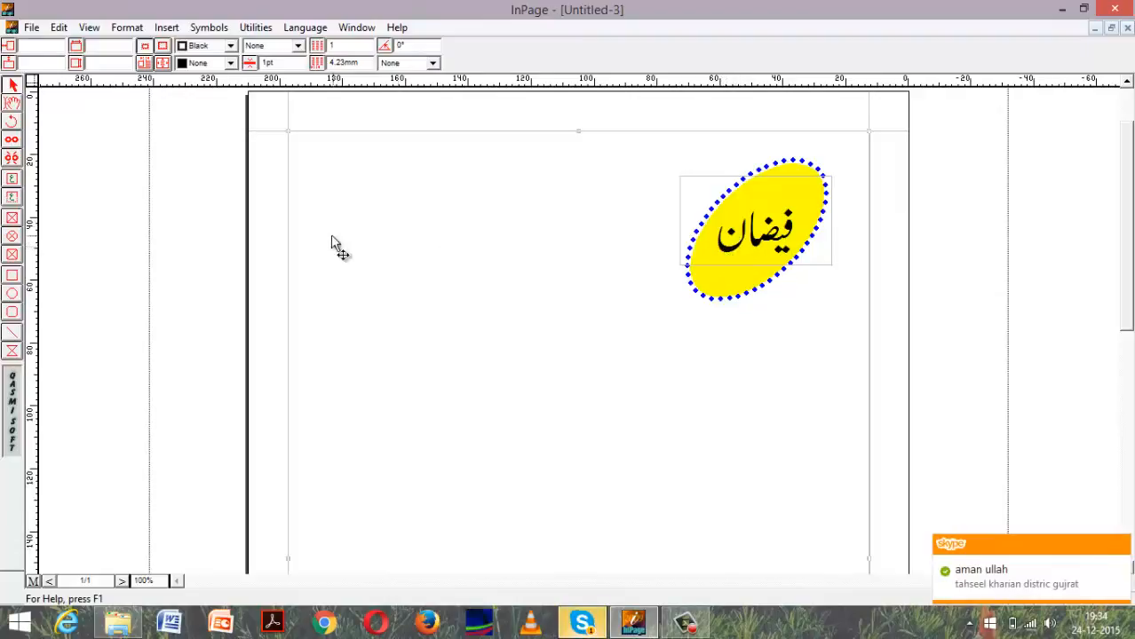
Draw a circle about 39 mm in diameter in the empty area left of the yellow ellipse and deselect it.
click(11, 309)
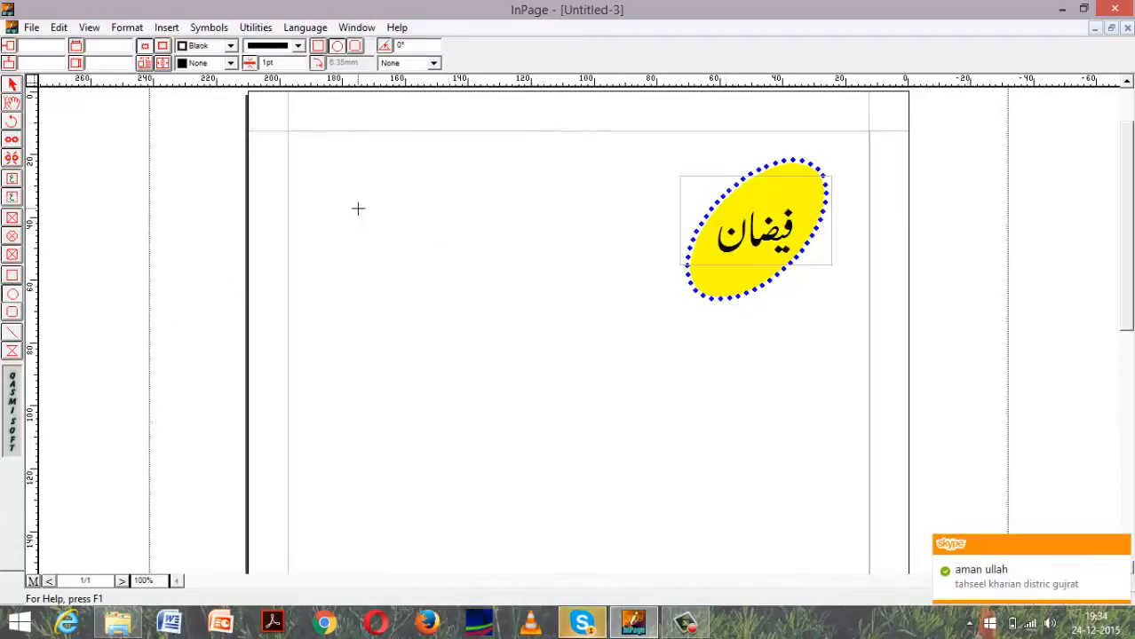
drag(358, 209, 593, 263)
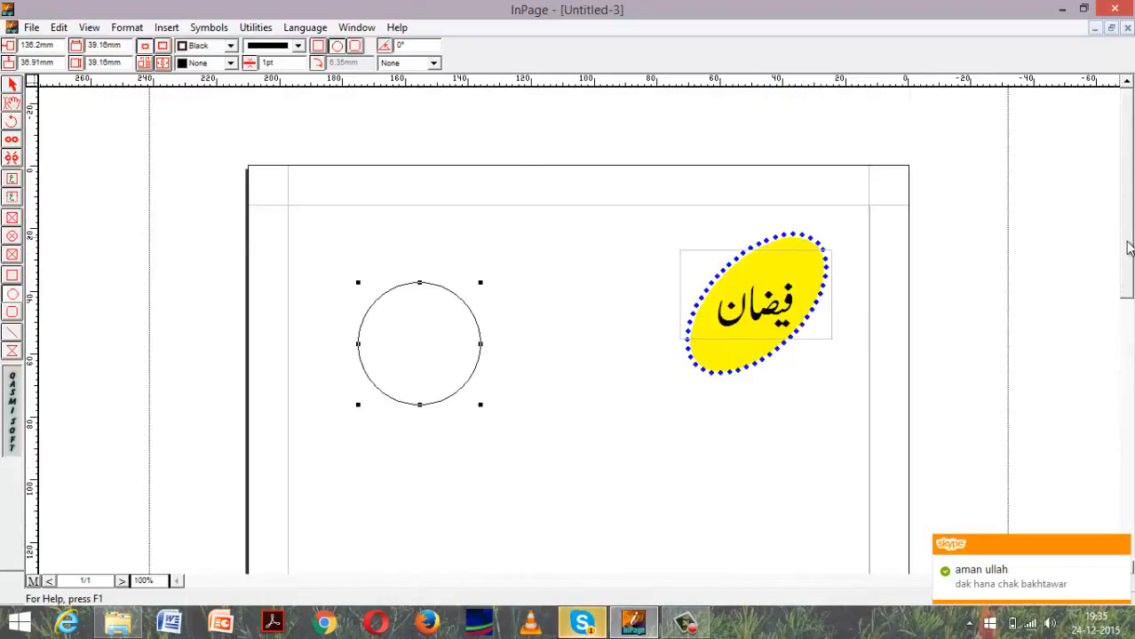
scroll(1122, 266, down, 1)
click(12, 84)
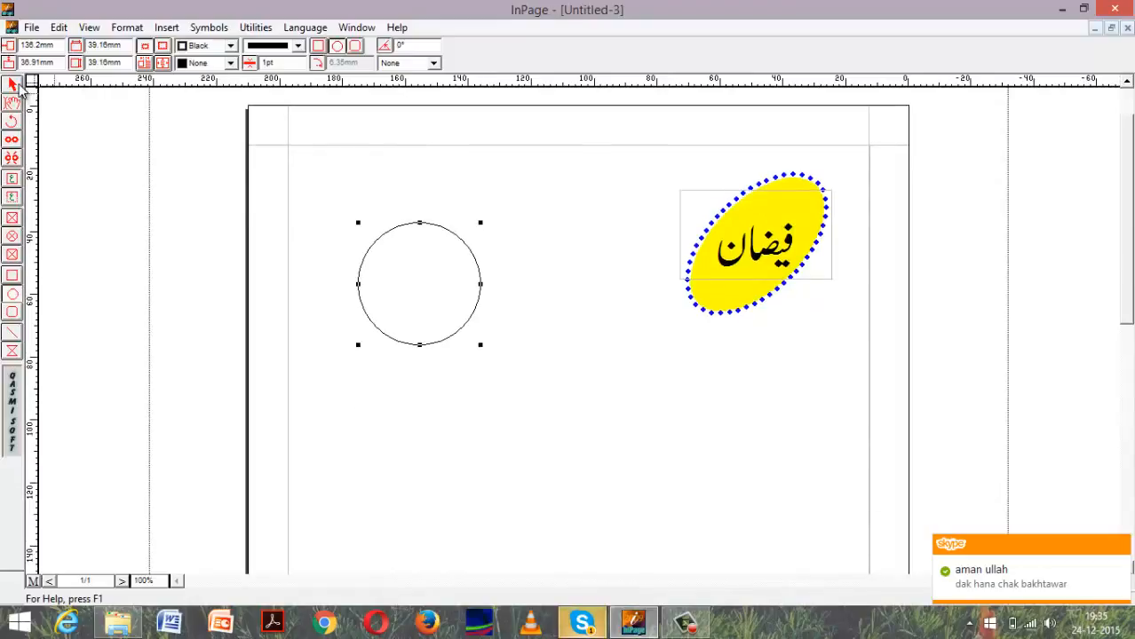
click(526, 363)
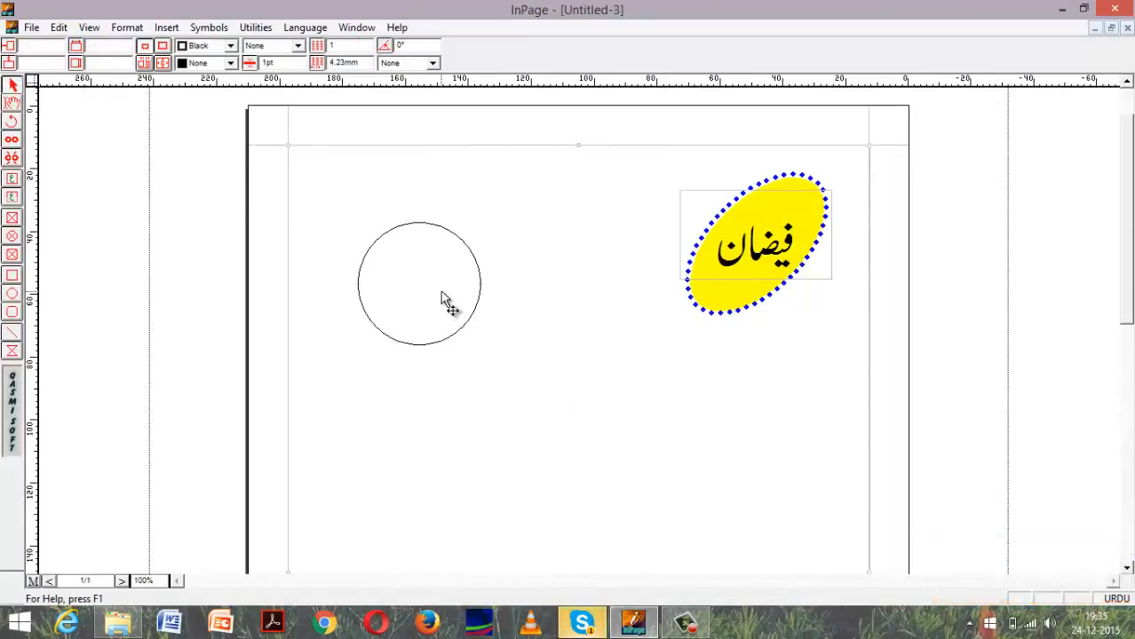
Try to change the border line style of the new circle.
click(362, 316)
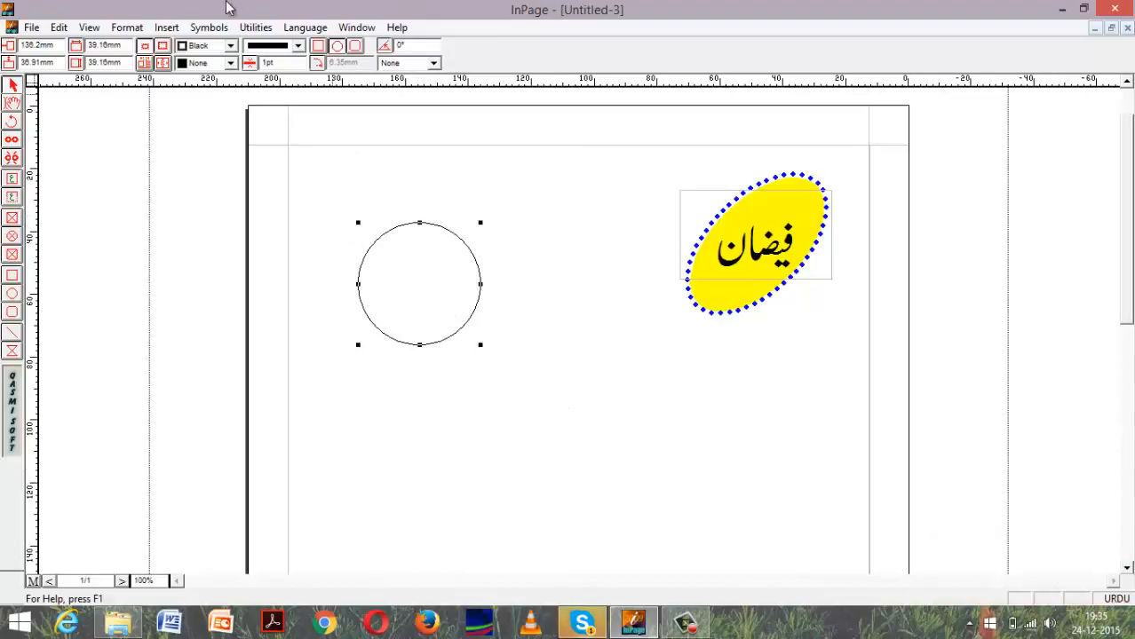
click(299, 46)
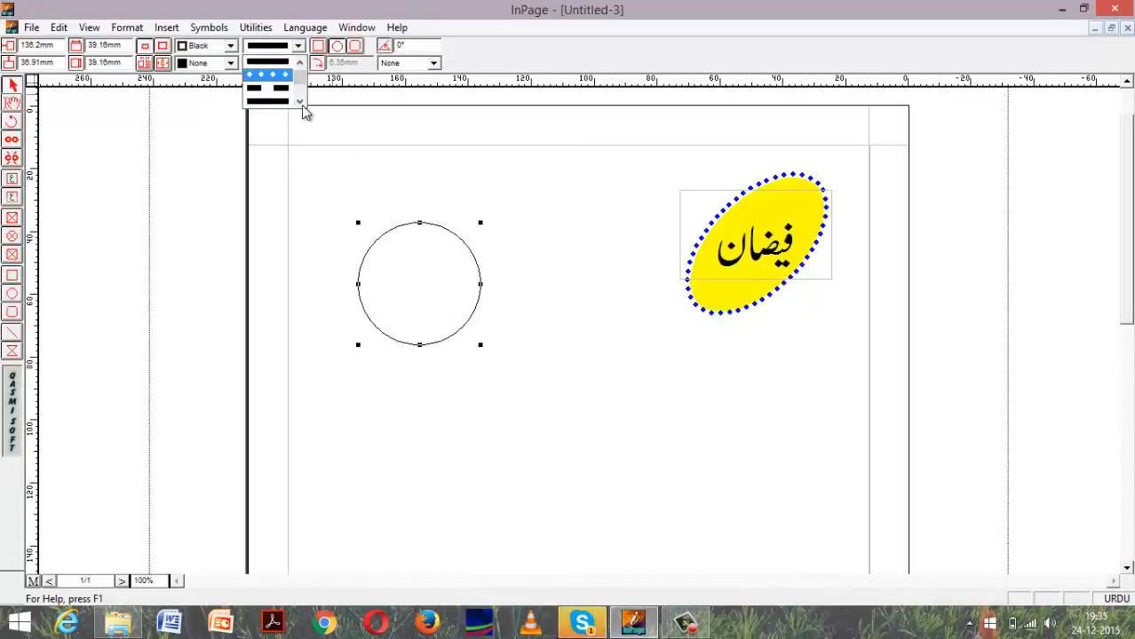
click(301, 104)
click(277, 93)
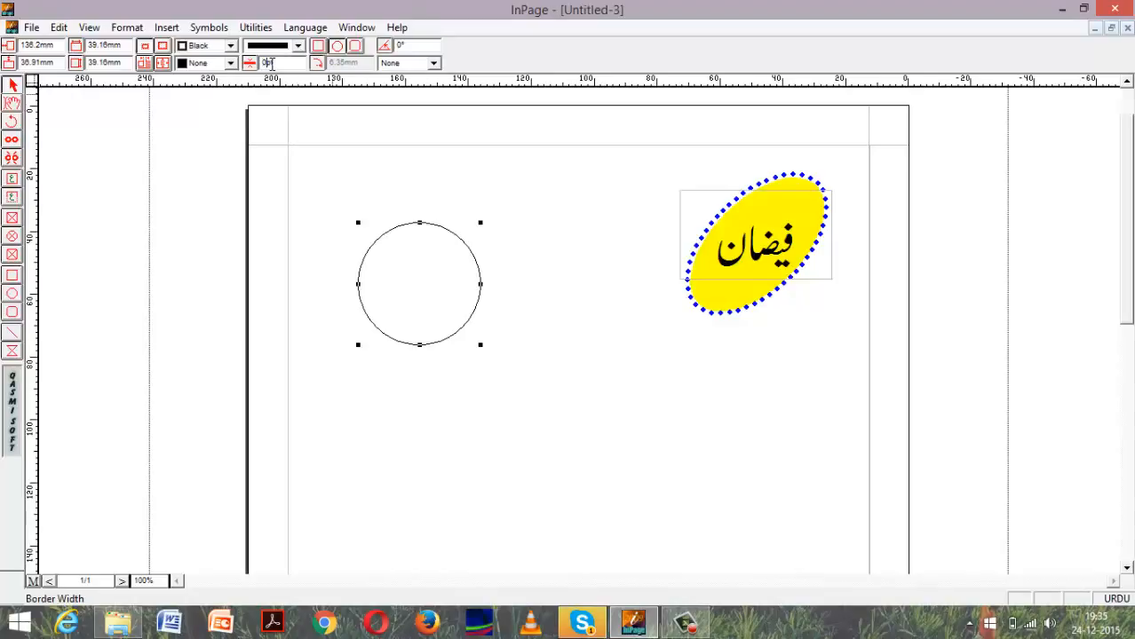
Give the page's main text frame a 5 pt dash-dot border.
click(307, 102)
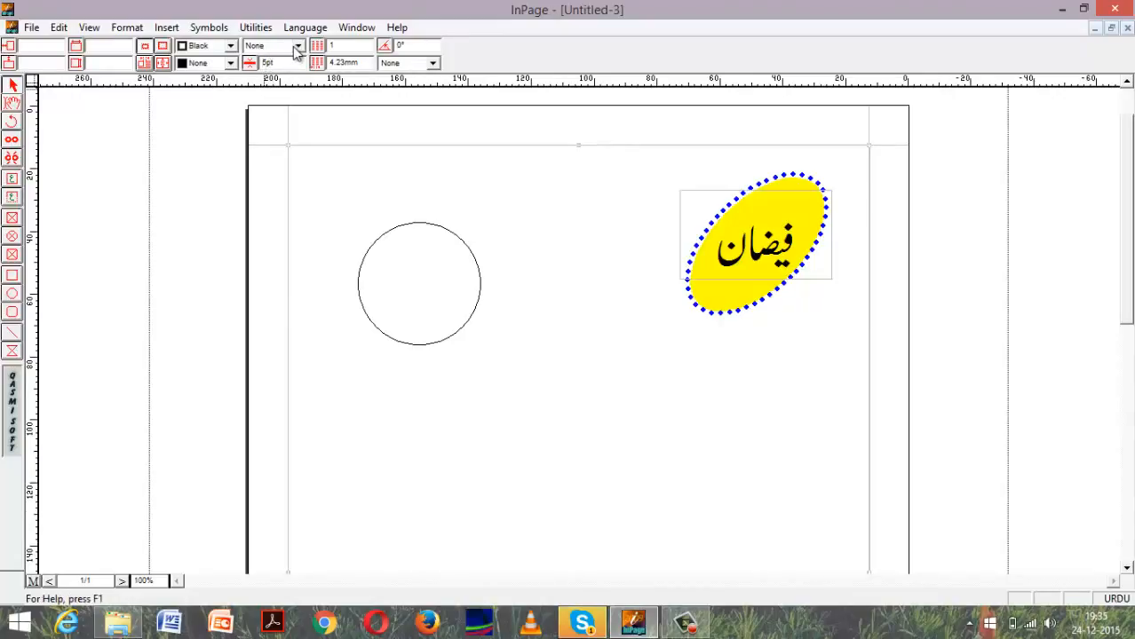
click(299, 46)
click(300, 102)
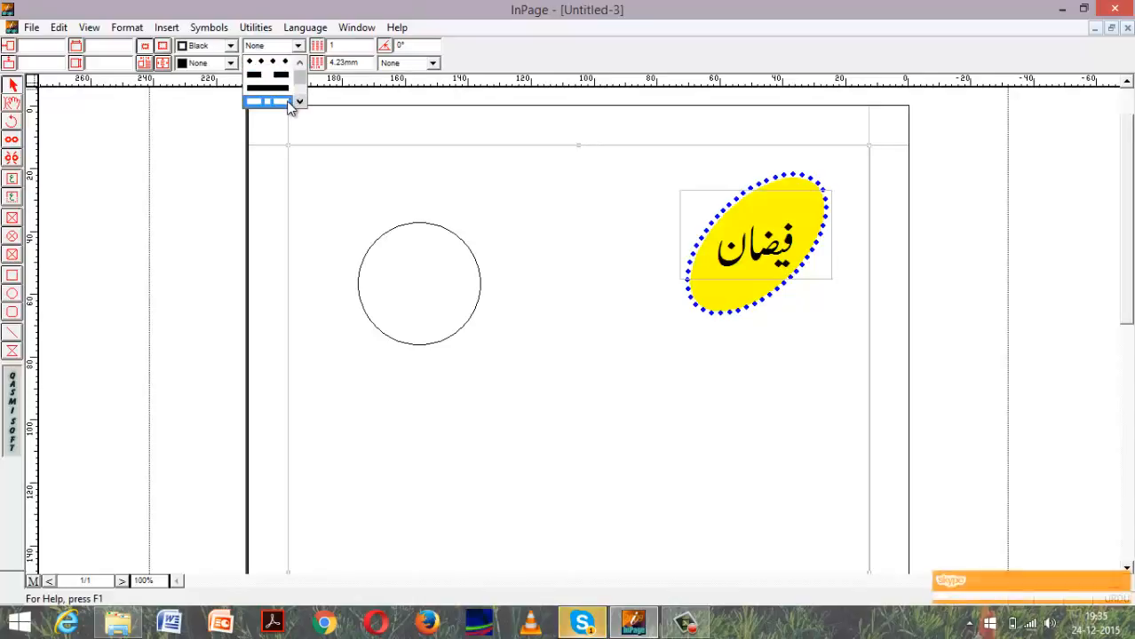
click(275, 102)
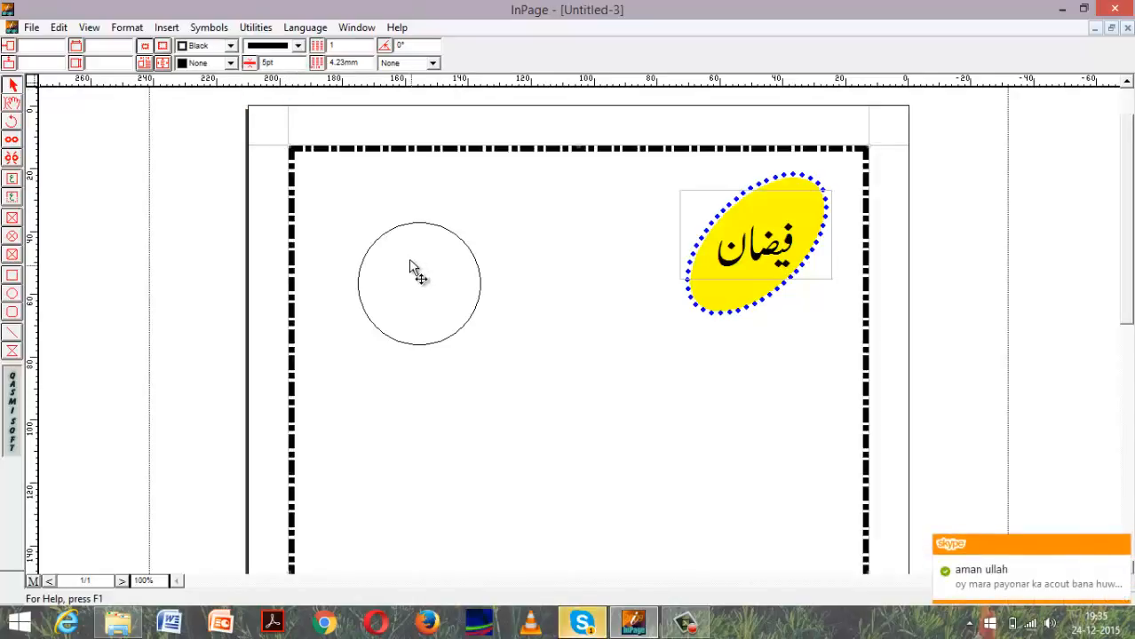
Set the circle's border width to 5 pt, apply the double-line style to it, and deselect the circle.
click(382, 238)
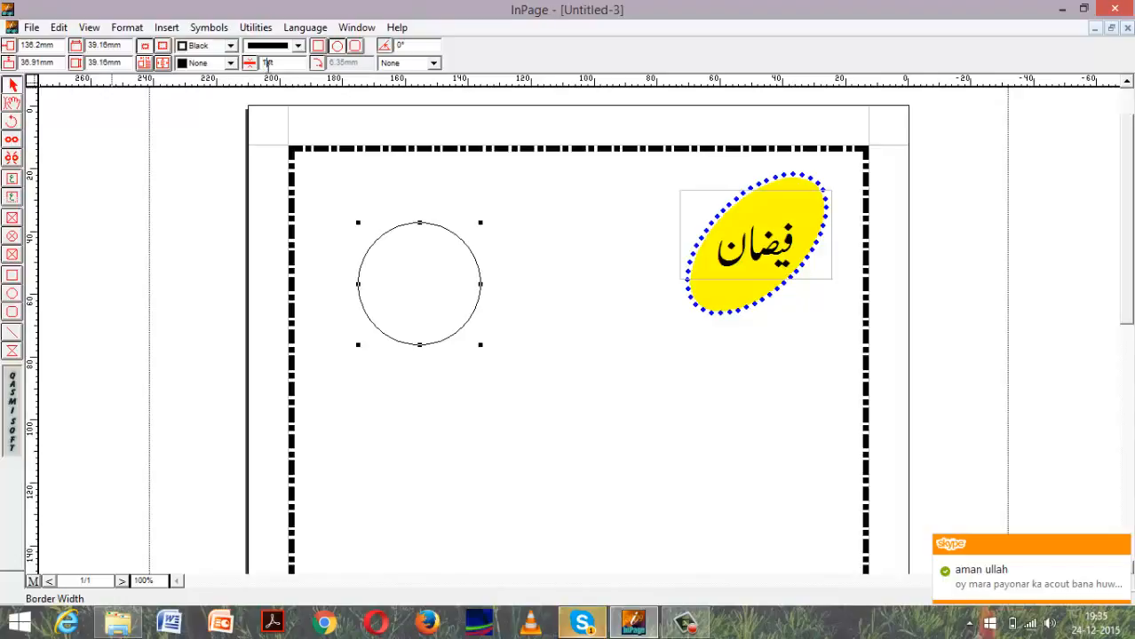
key(Return)
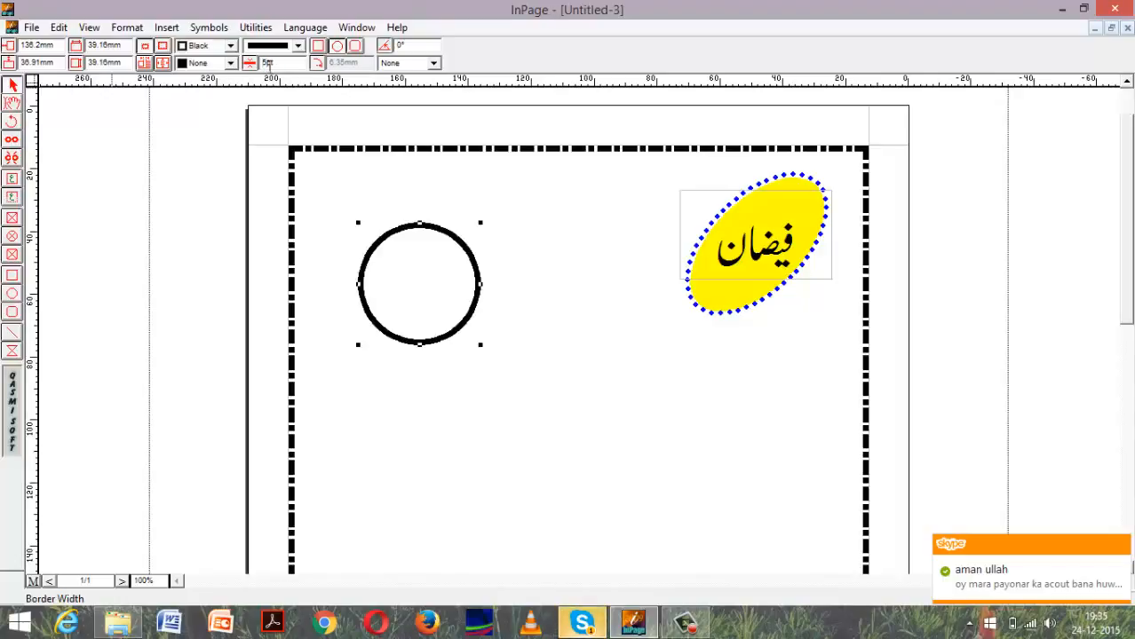
click(300, 46)
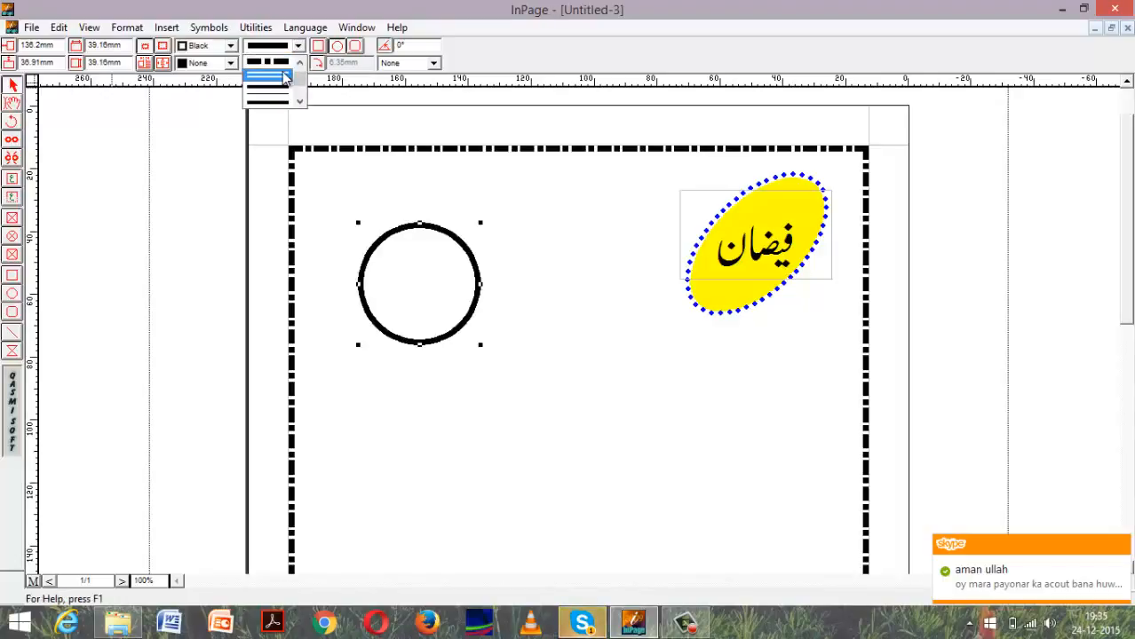
click(280, 89)
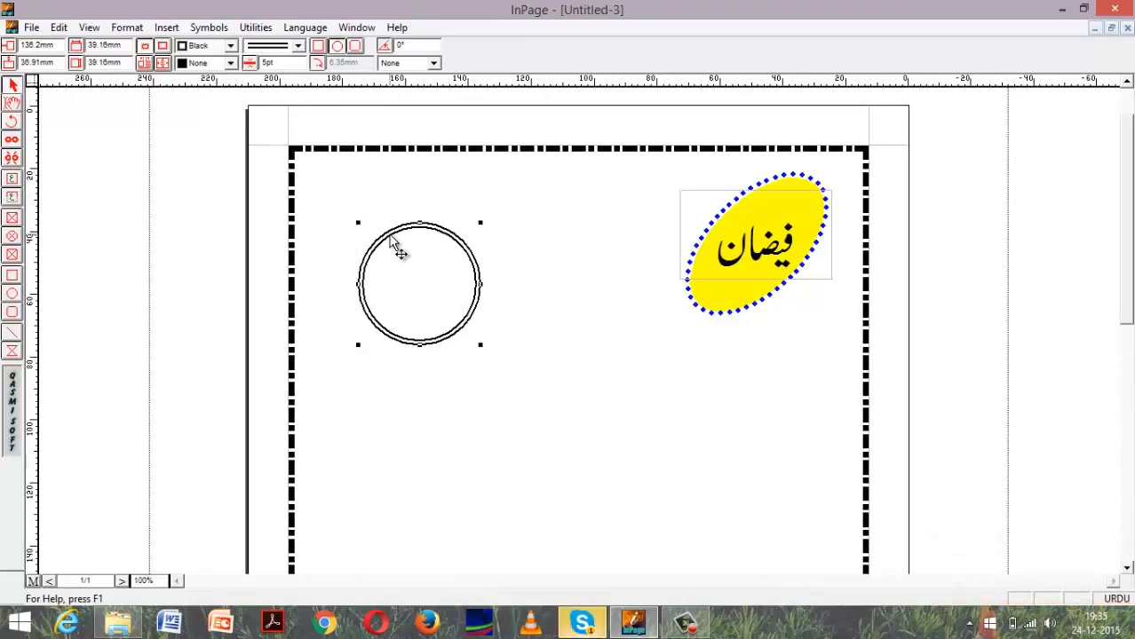
click(447, 195)
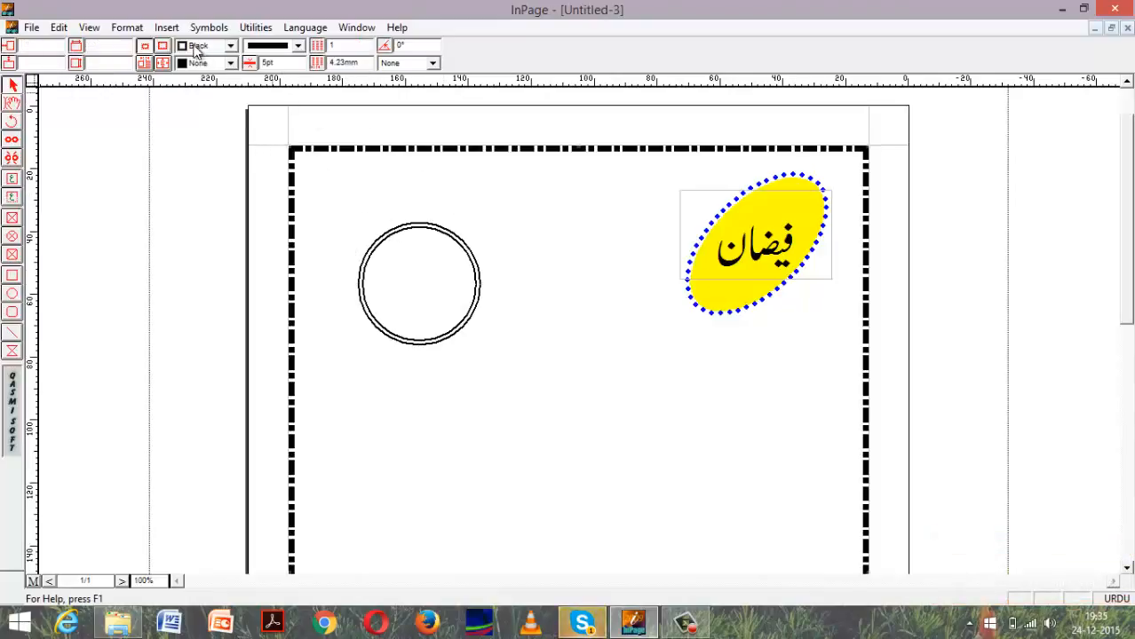
Change the border color of the page's main text frame to red.
click(230, 64)
click(232, 48)
click(233, 47)
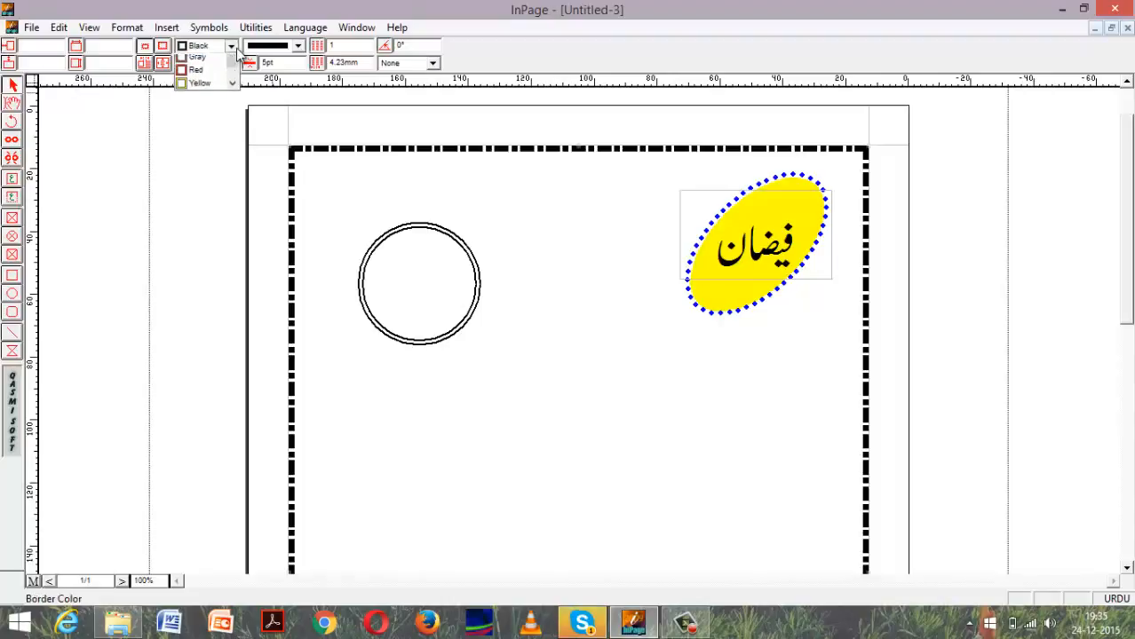
click(200, 91)
Try yellow, blue and magenta fills on the page's main text frame and settle on blue.
click(230, 63)
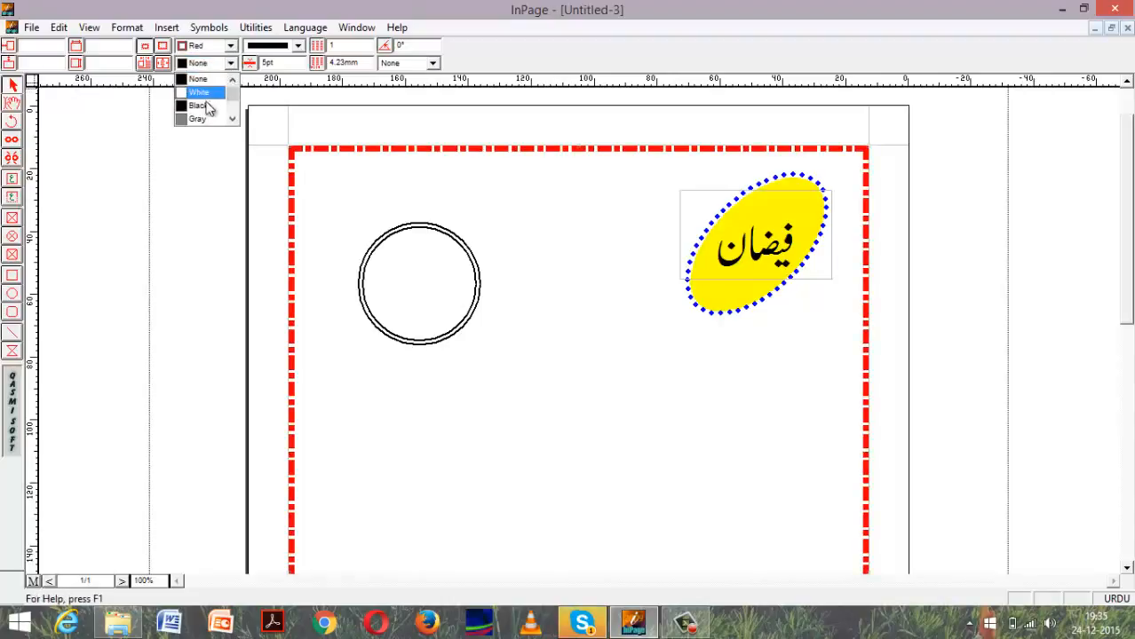
click(229, 120)
click(229, 120)
click(221, 119)
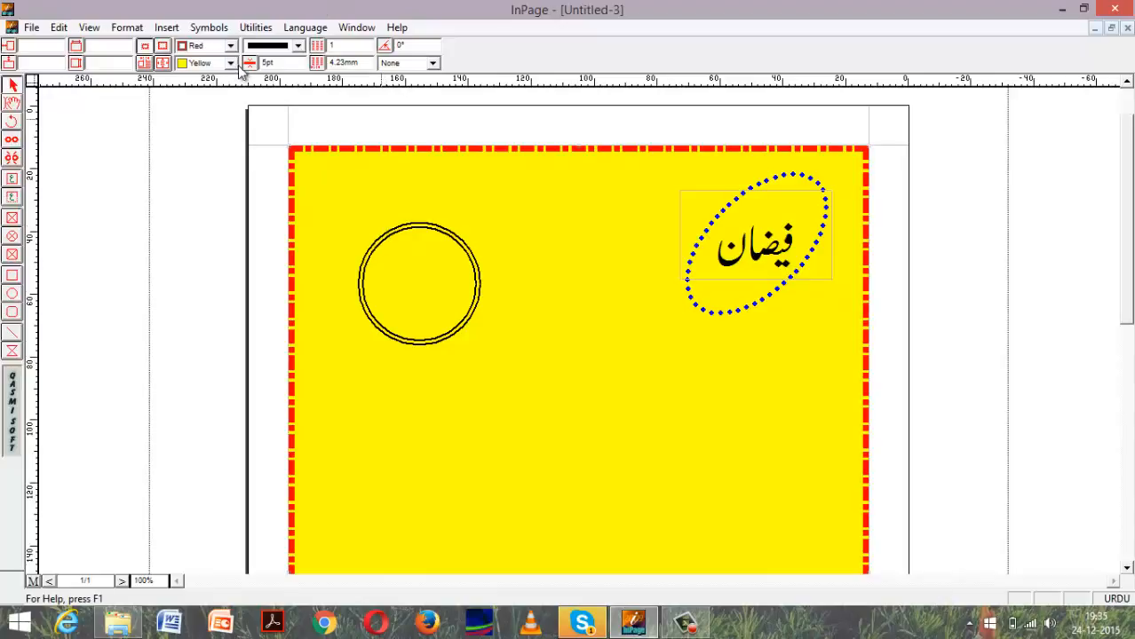
click(230, 63)
click(223, 121)
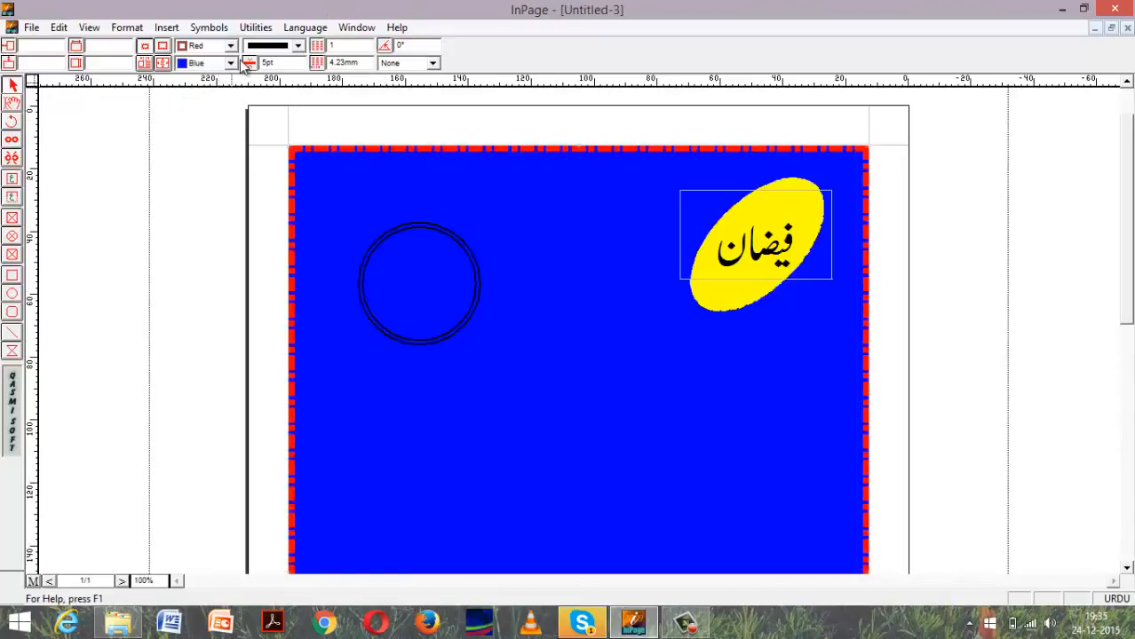
click(230, 63)
click(224, 115)
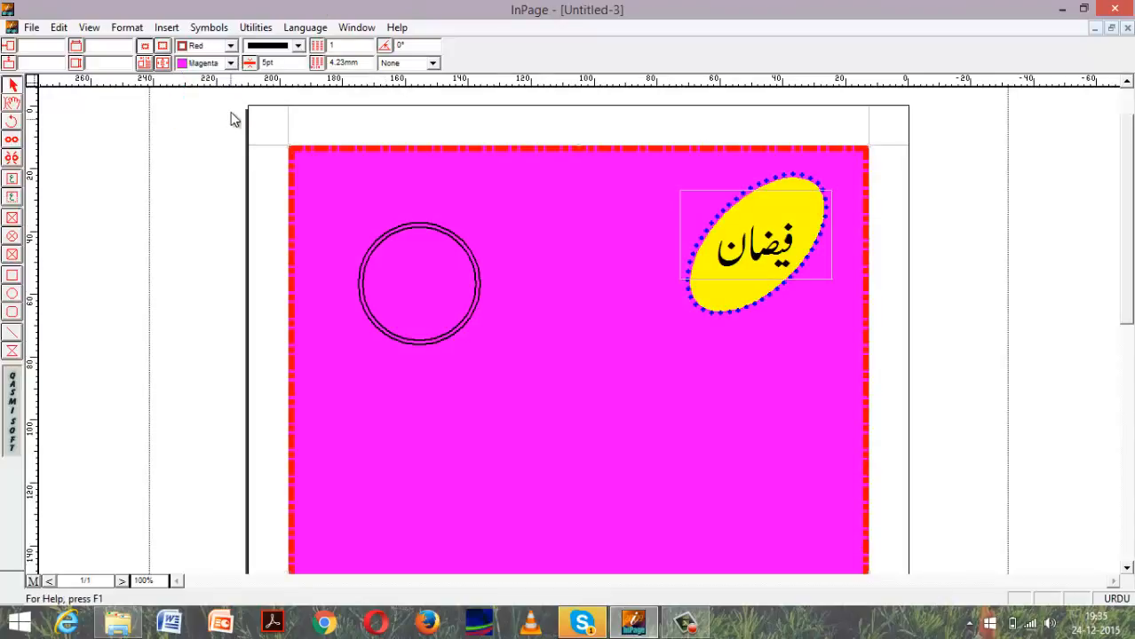
click(230, 63)
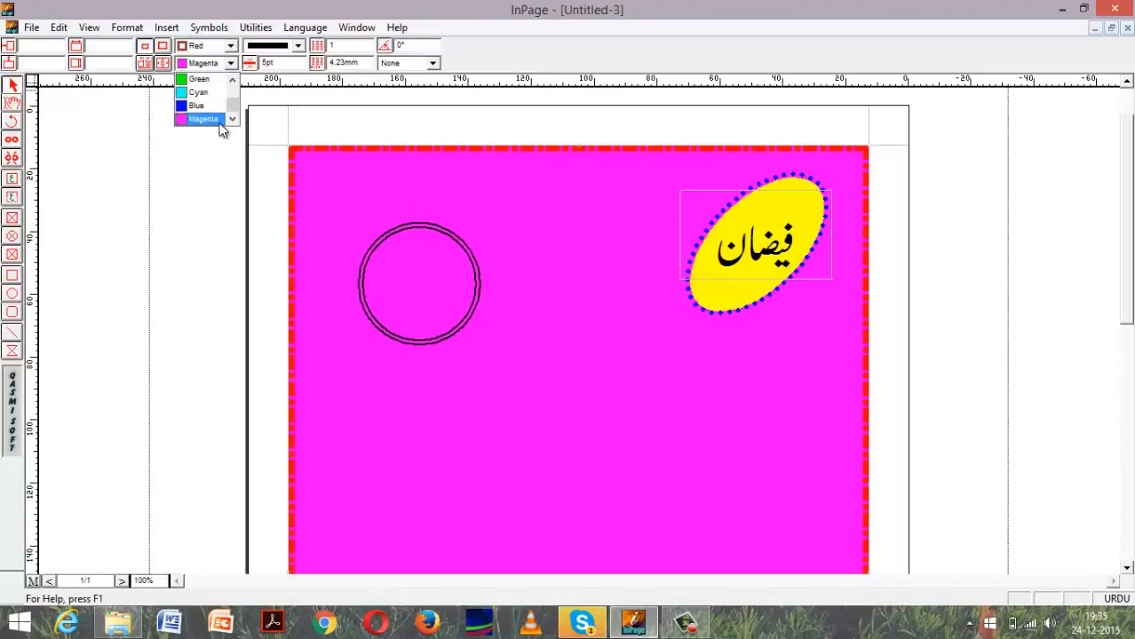
click(197, 106)
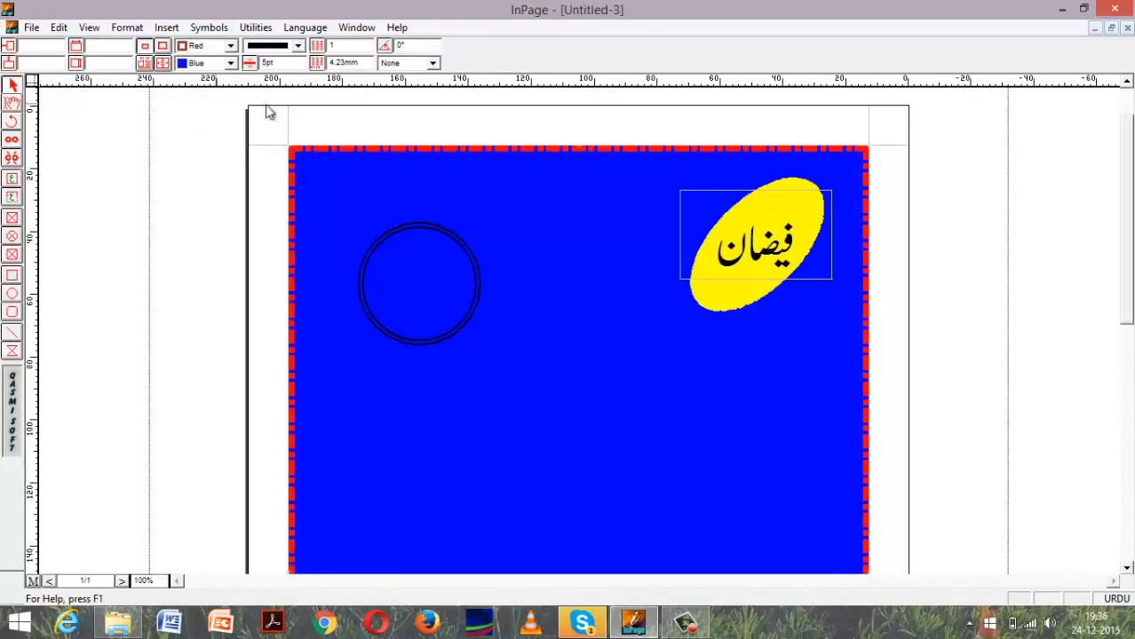
Move the double-lined circle beside the ellipse, try a black fill on it, and fill it with yellow.
drag(408, 232, 571, 187)
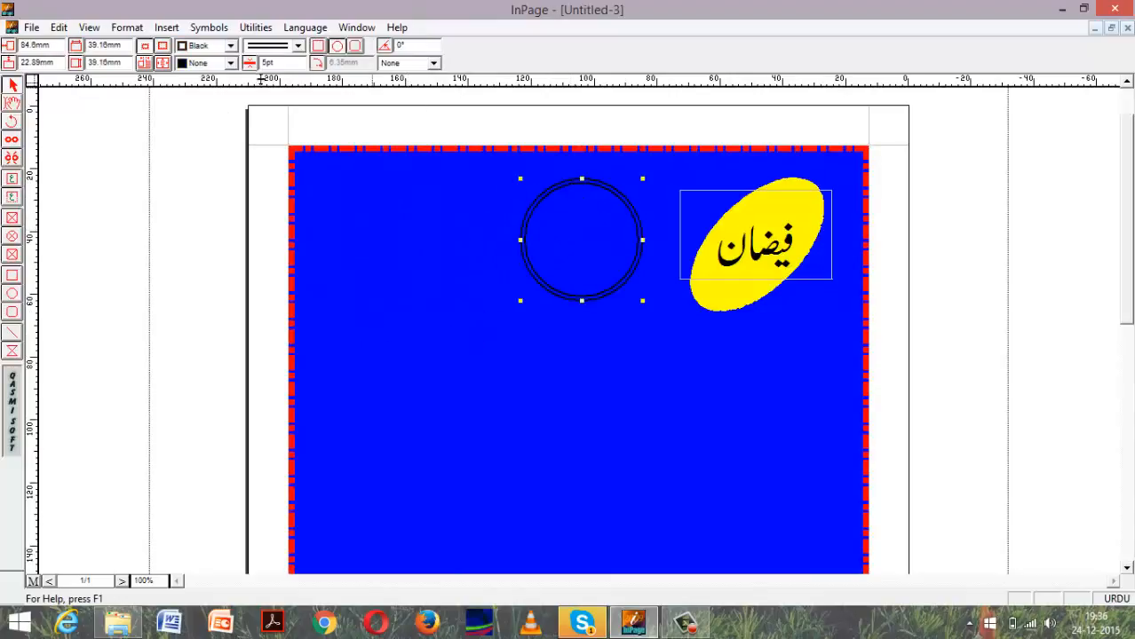
click(230, 63)
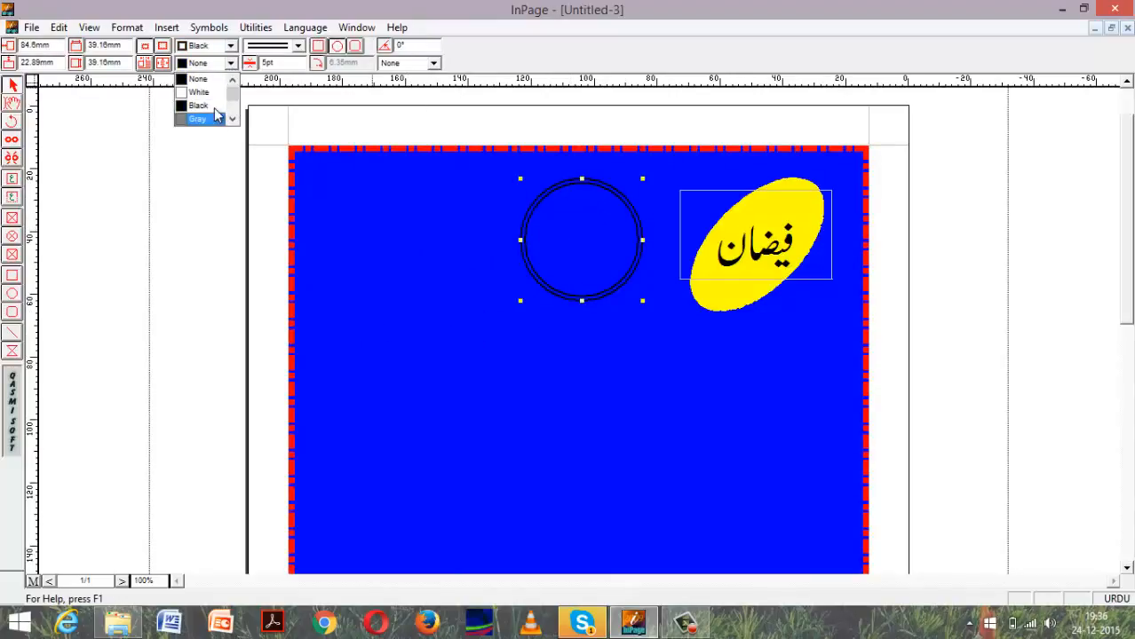
click(213, 104)
click(230, 63)
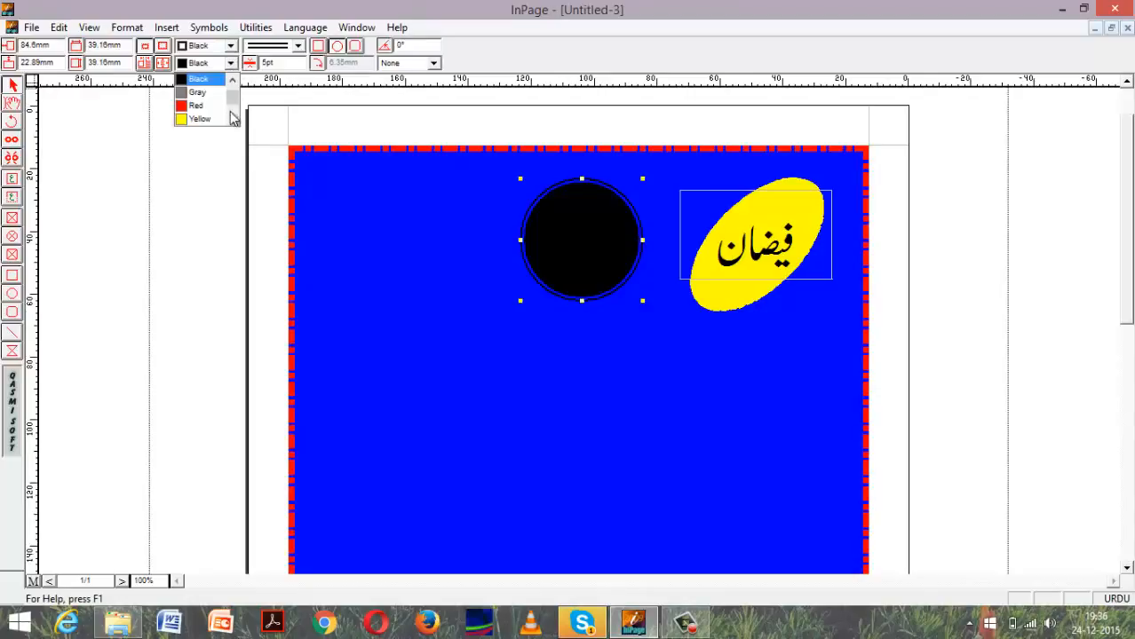
click(222, 118)
Change the circle's double-line border color to yellow and keep the circle selected.
click(230, 46)
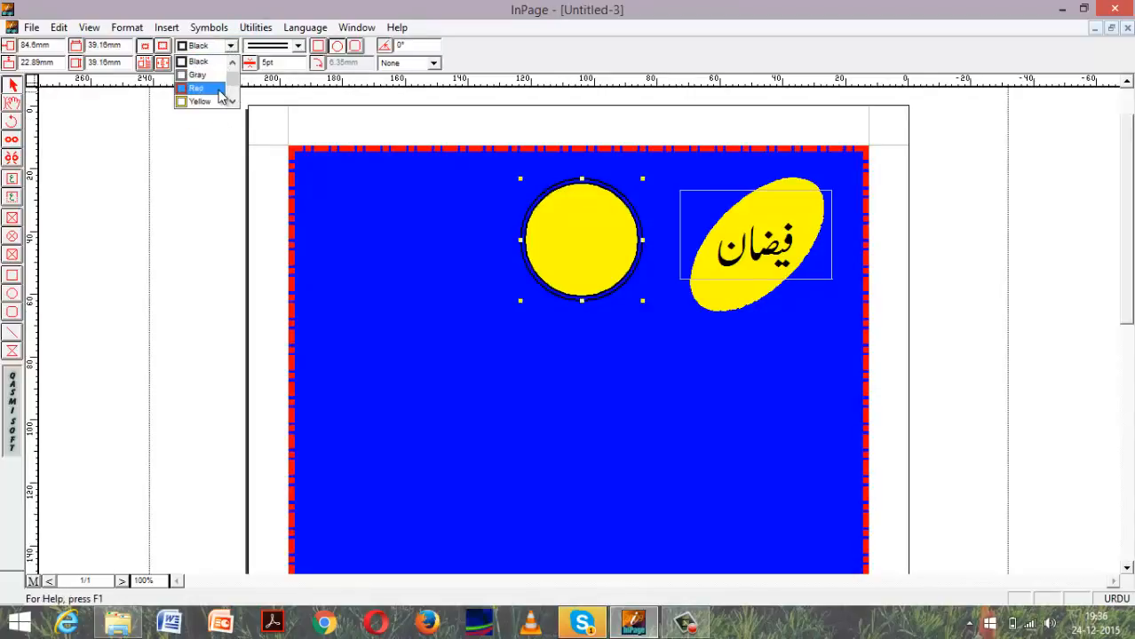
click(206, 101)
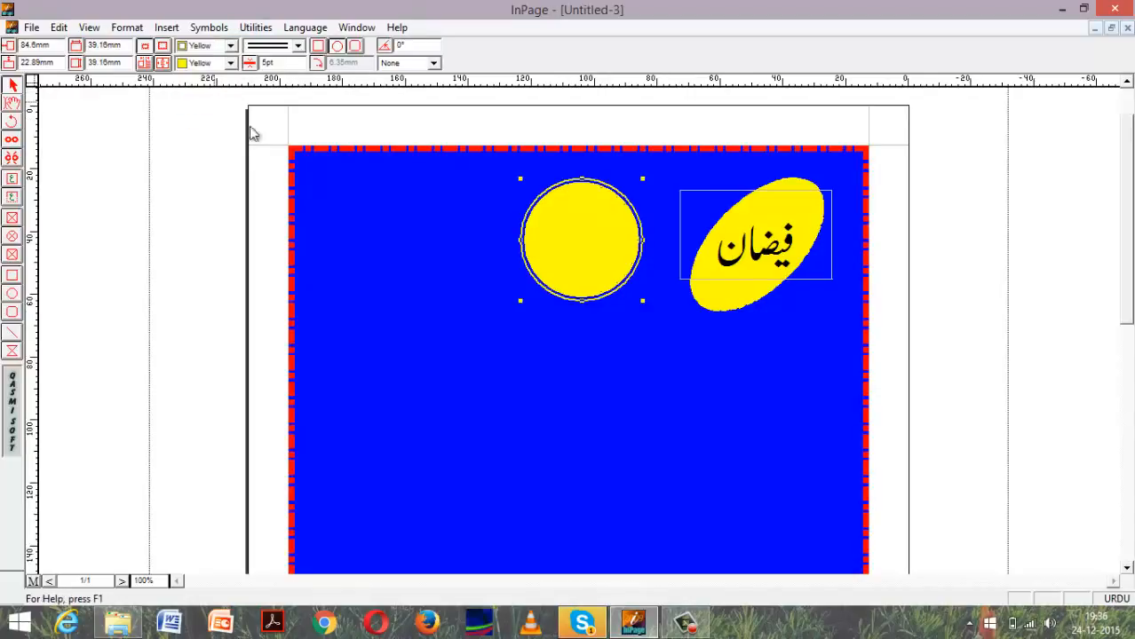
click(555, 243)
Change the yellow double-lined circle into a rectangular shape and move it closer to the ellipse.
click(356, 45)
click(338, 46)
click(319, 45)
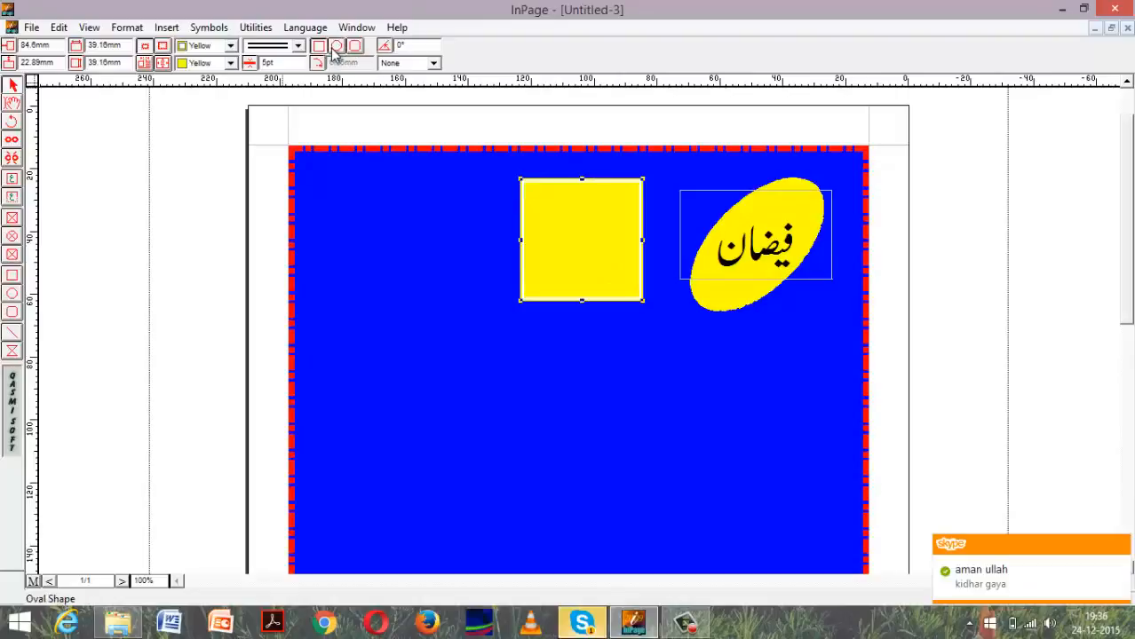
drag(556, 229, 583, 229)
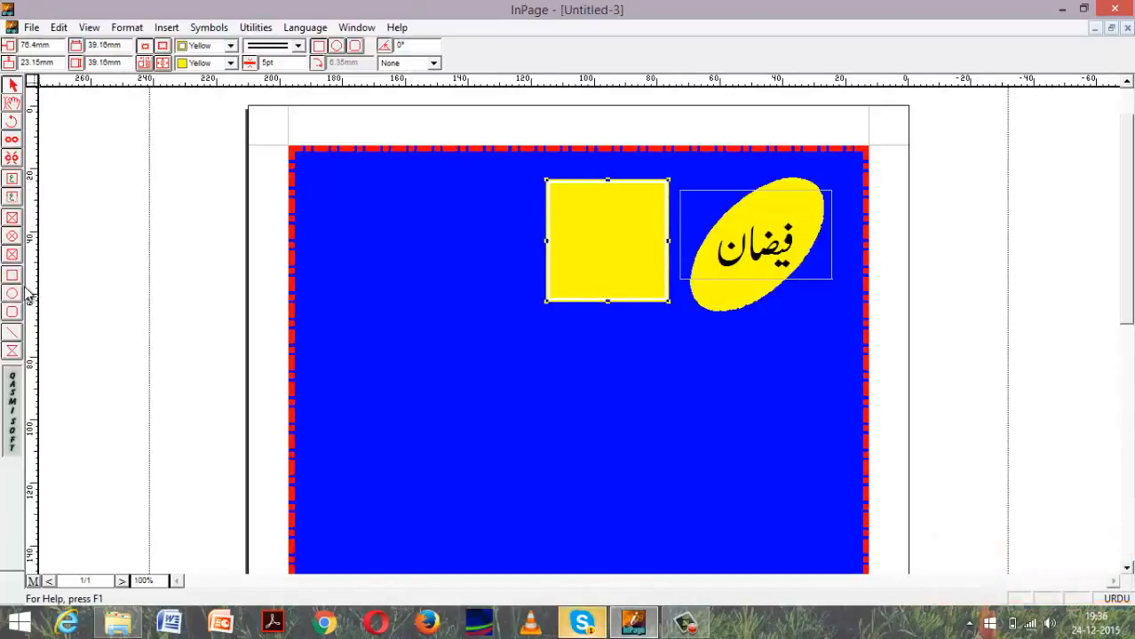
Add a title text box below and left of the yellow square with a short Urdu name, centred at 48 pt.
click(11, 197)
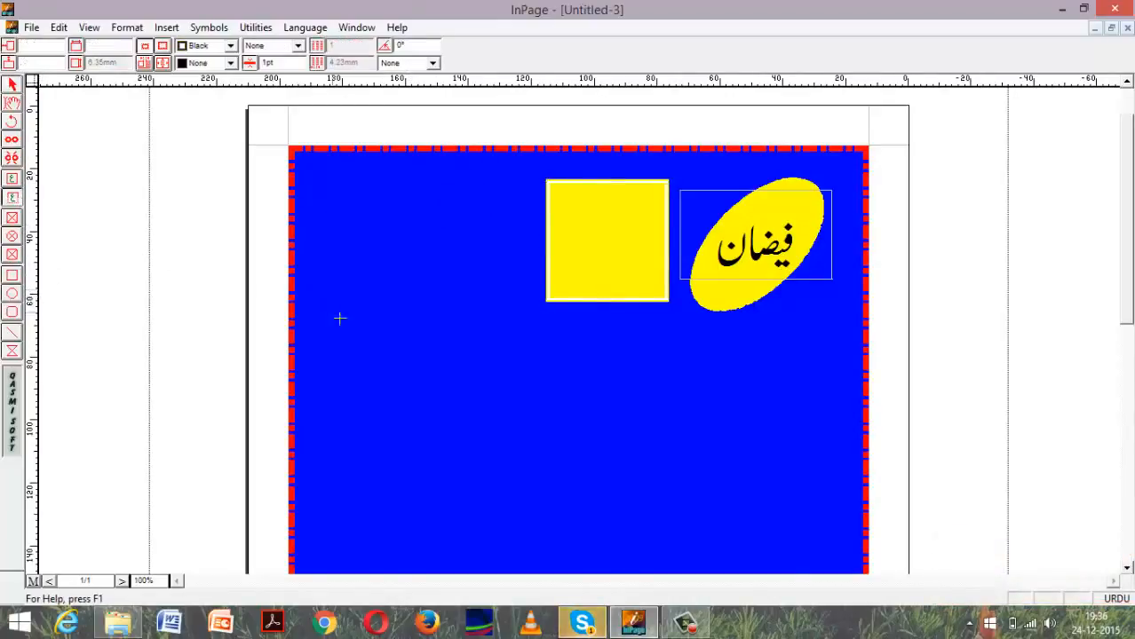
drag(340, 285, 513, 308)
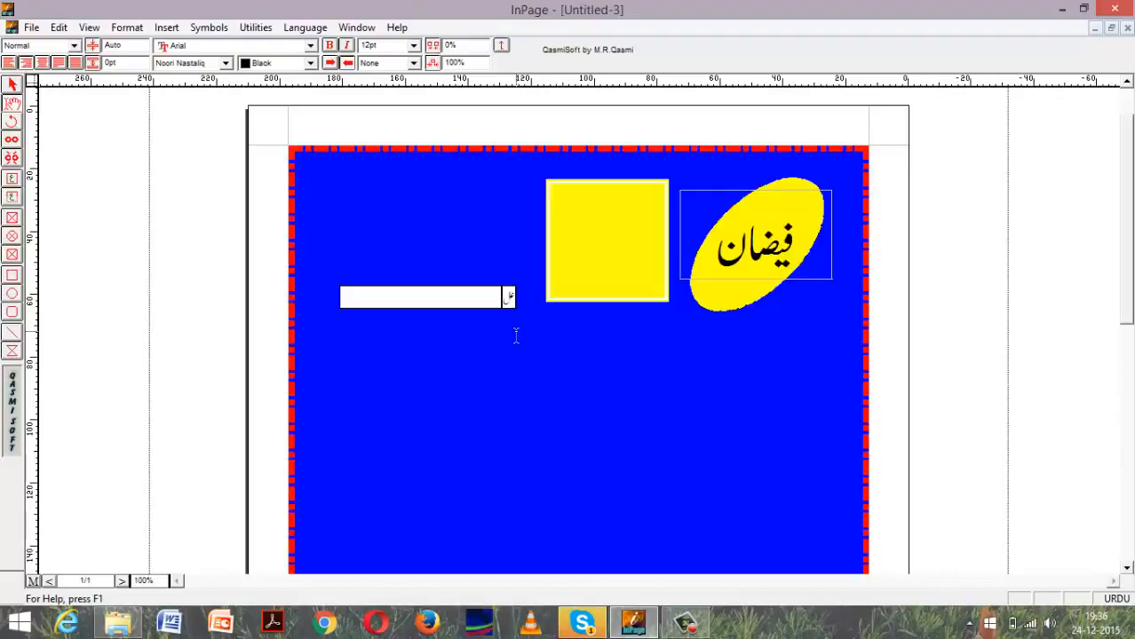
key(ctrl+a)
click(41, 62)
click(413, 44)
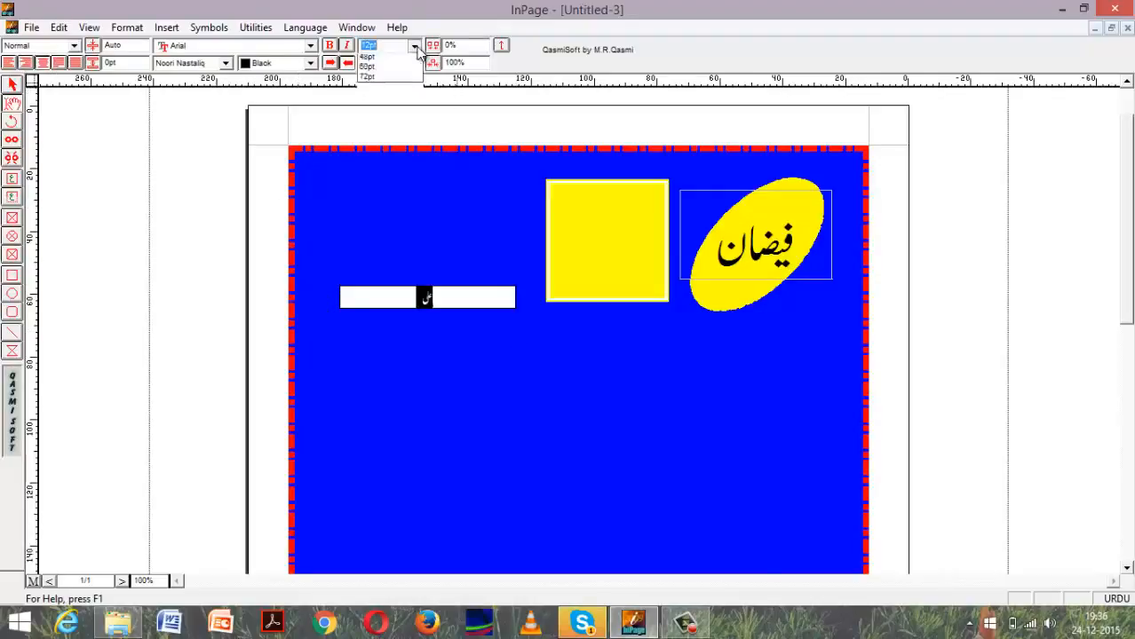
click(373, 127)
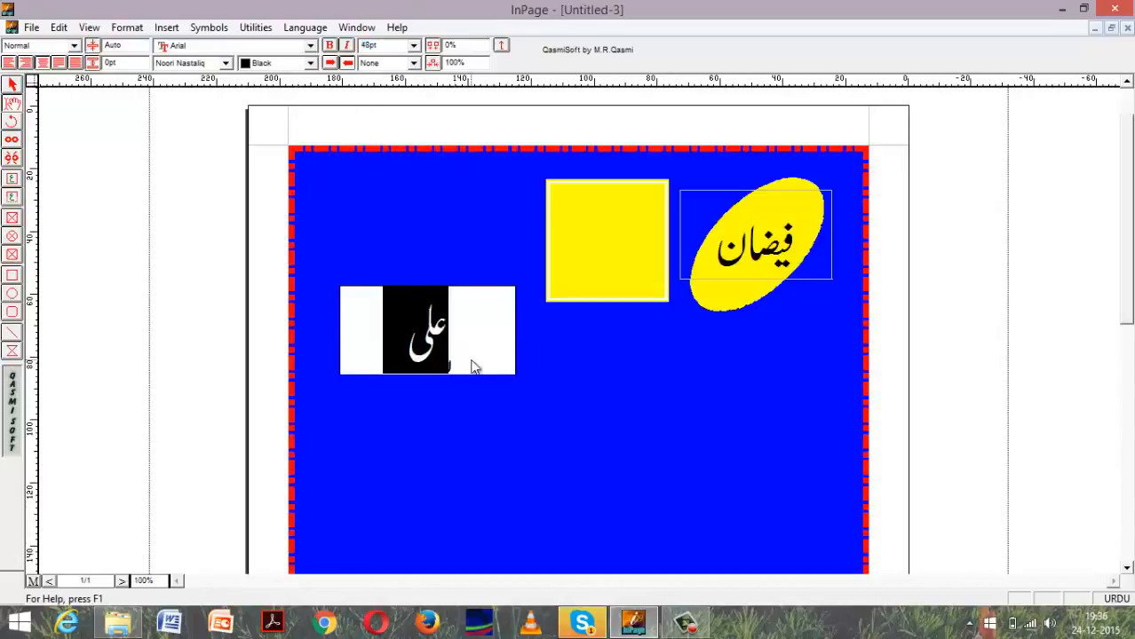
click(475, 366)
Narrow the new title box to about 28 mm and place it inside the yellow square.
click(12, 84)
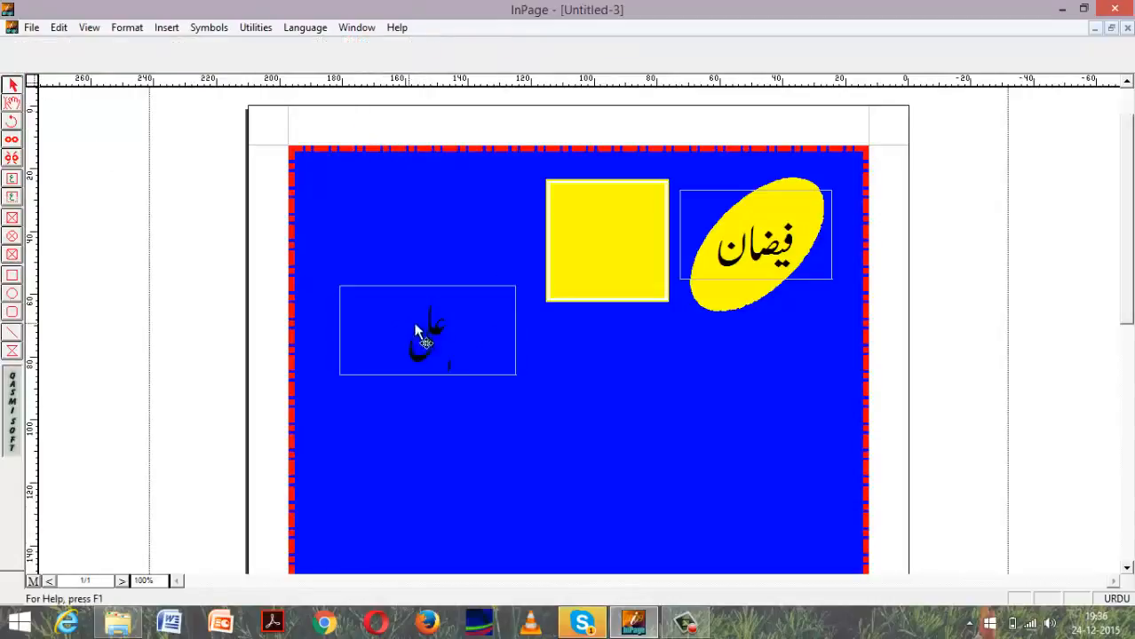
click(515, 332)
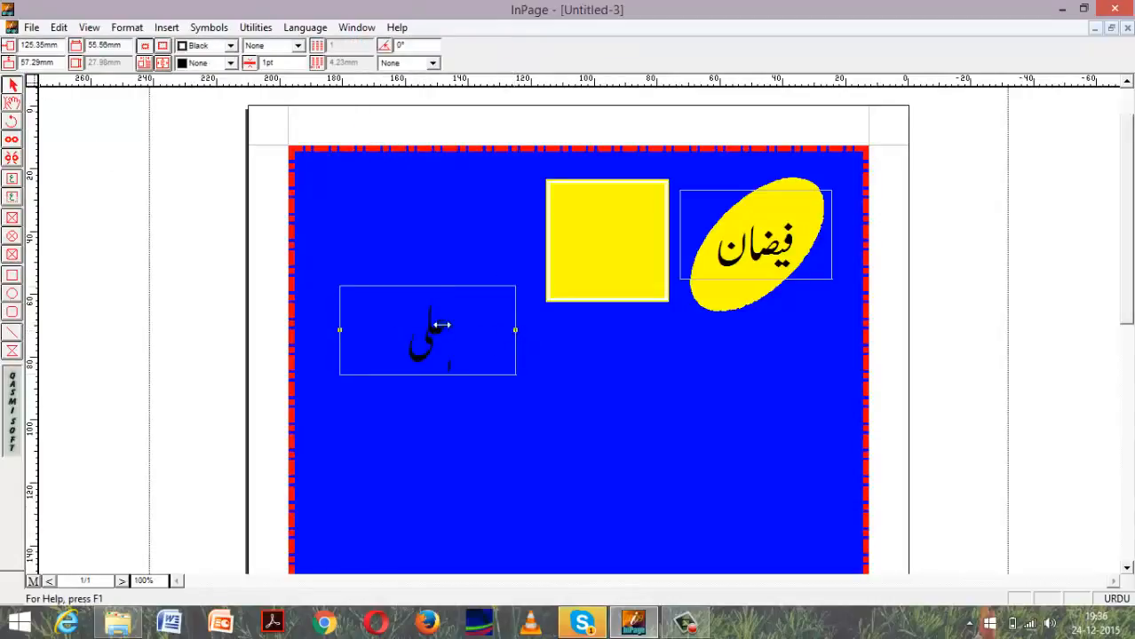
drag(441, 325, 601, 250)
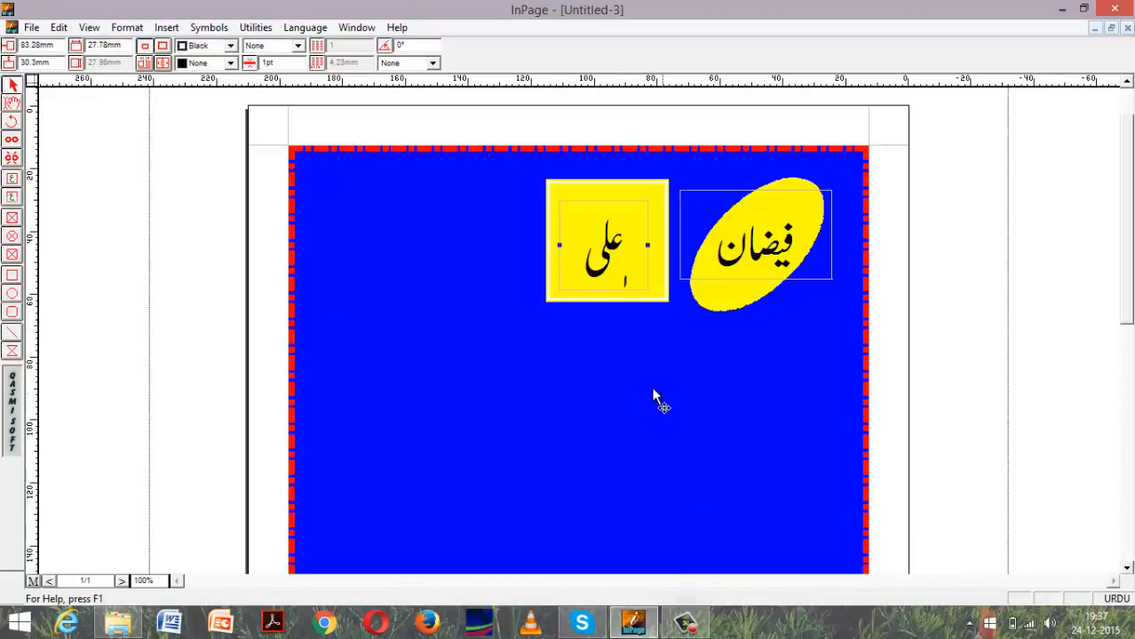
Draw a rounded rectangle about 52 by 32 mm to the left of the yellow square and select it.
click(11, 311)
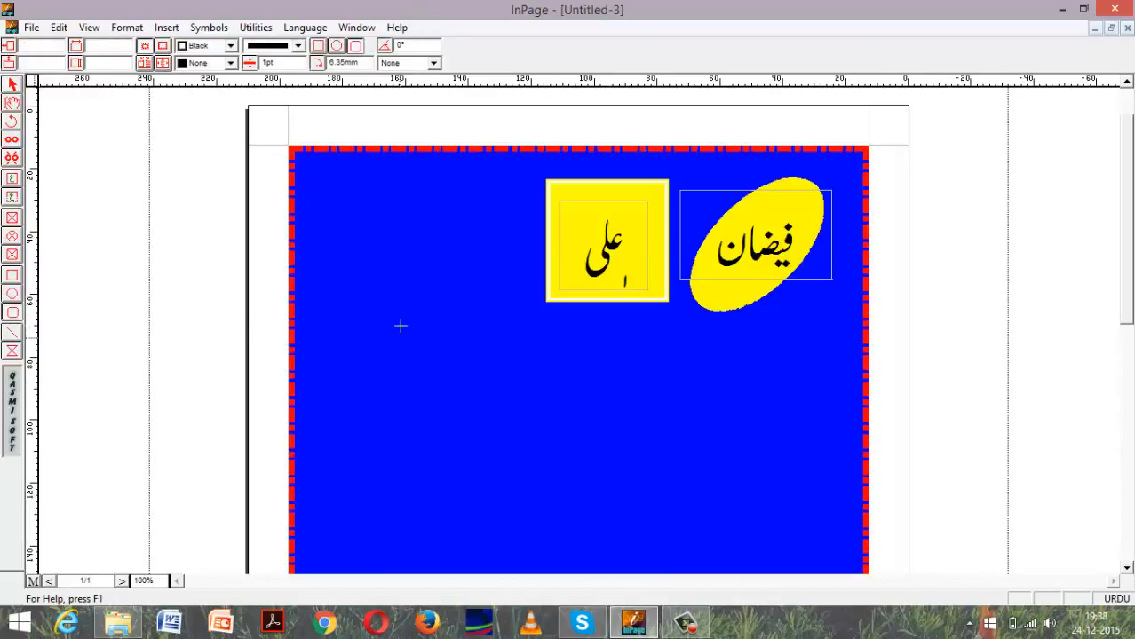
mouse_move(337, 201)
mouse_down()
mouse_move(491, 269)
mouse_move(514, 307)
mouse_move(520, 284)
mouse_move(499, 307)
mouse_move(494, 286)
mouse_move(500, 300)
mouse_up()
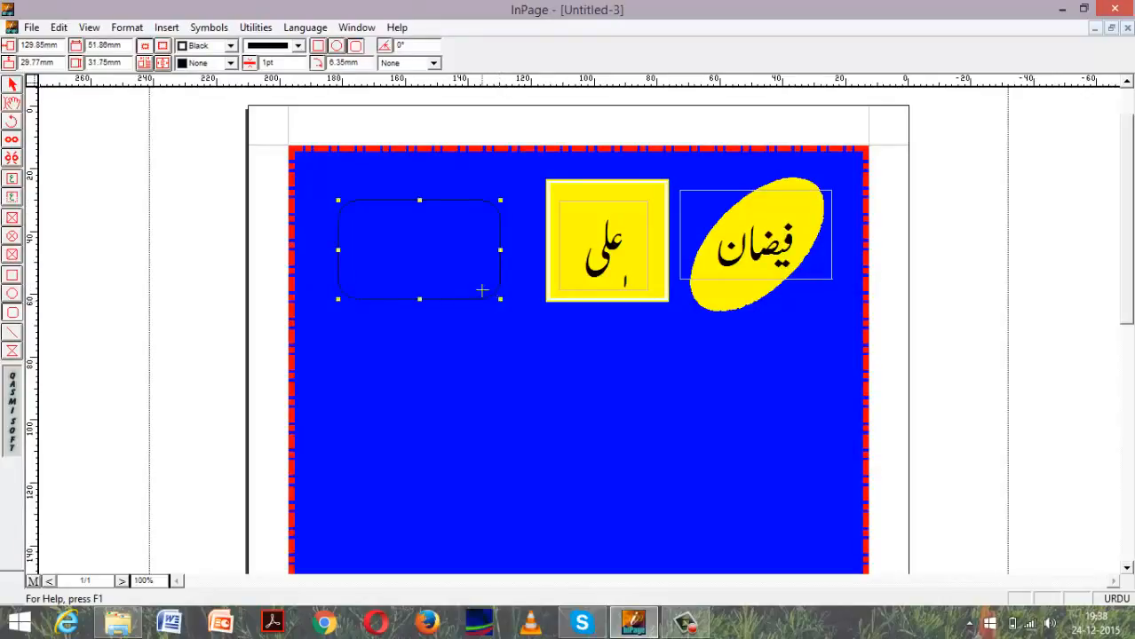
click(12, 85)
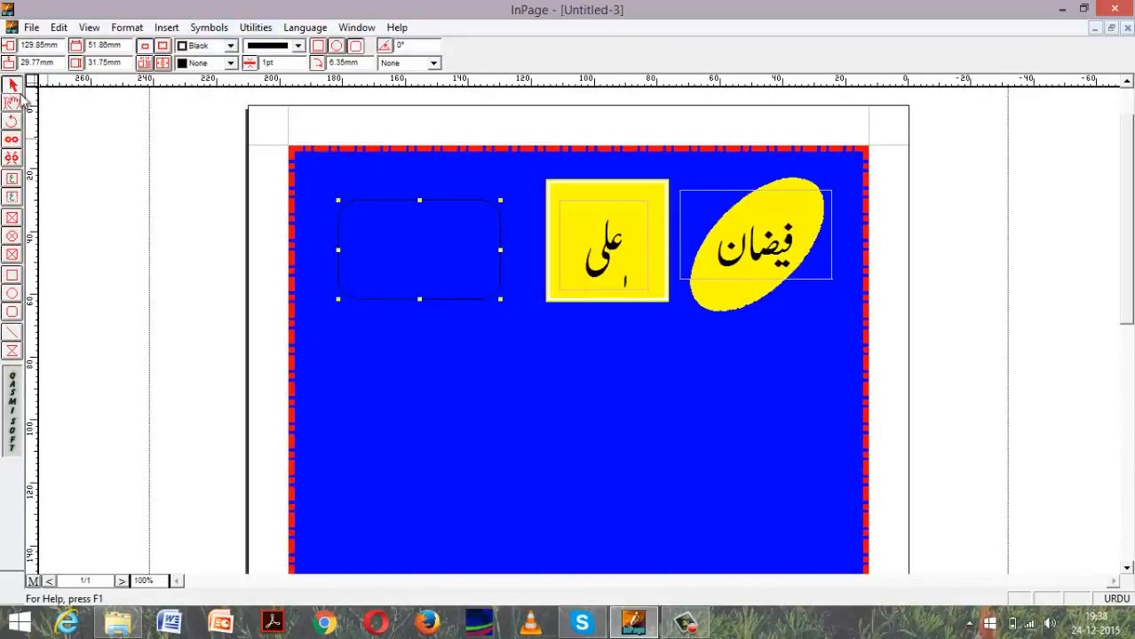
click(330, 214)
click(337, 210)
Give the rounded rectangle a thick-and-thin double-line border with a width of 5 pt.
click(298, 47)
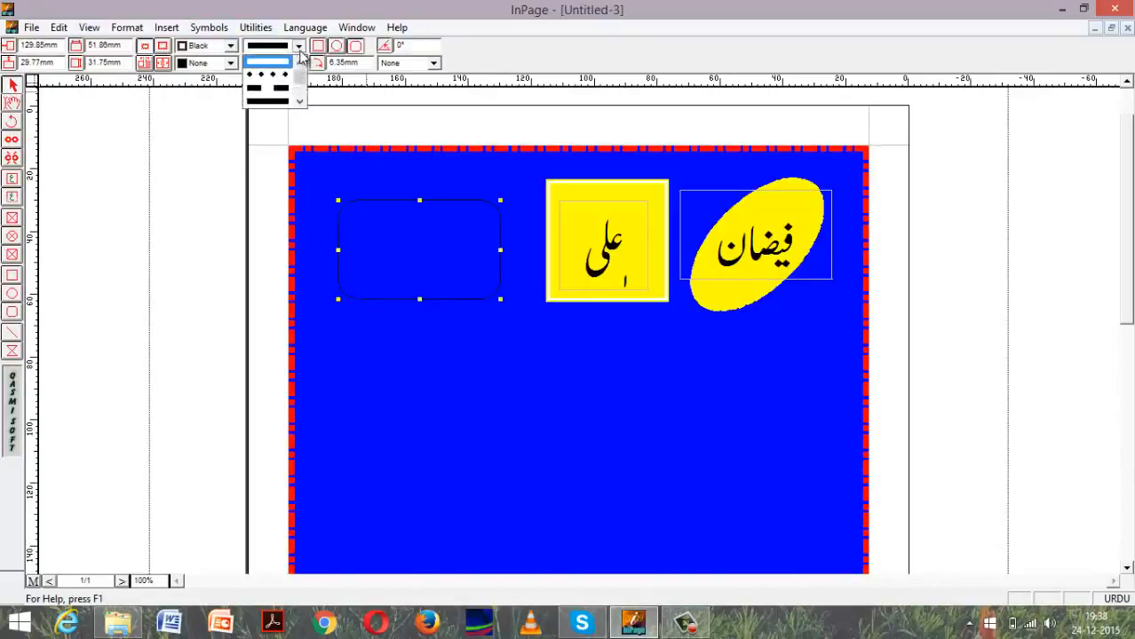
click(301, 103)
click(301, 103)
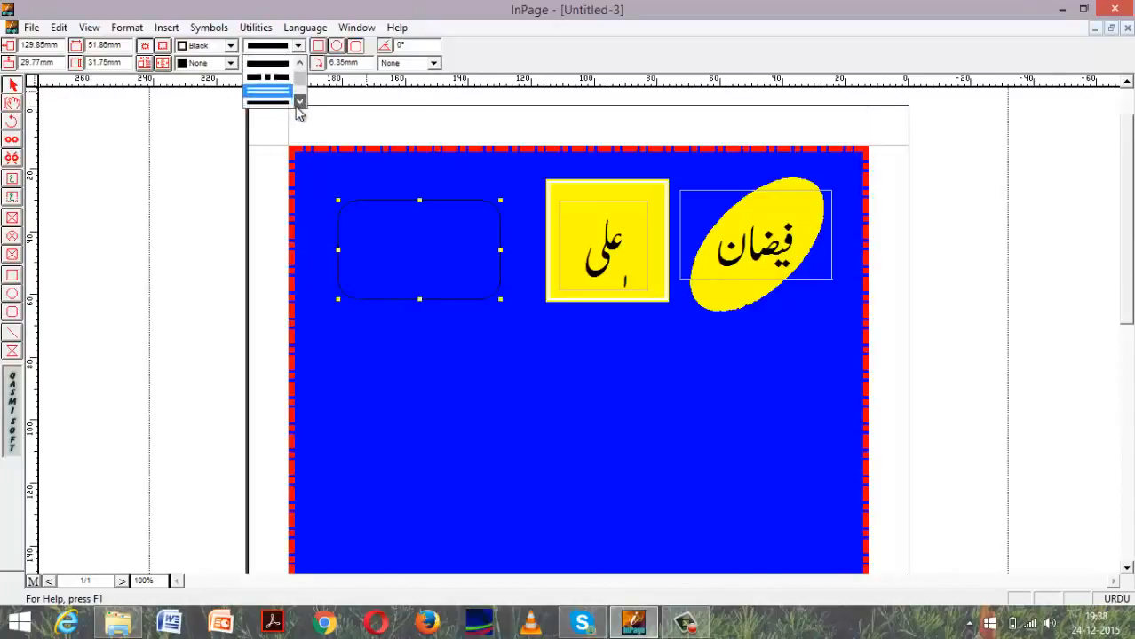
click(293, 111)
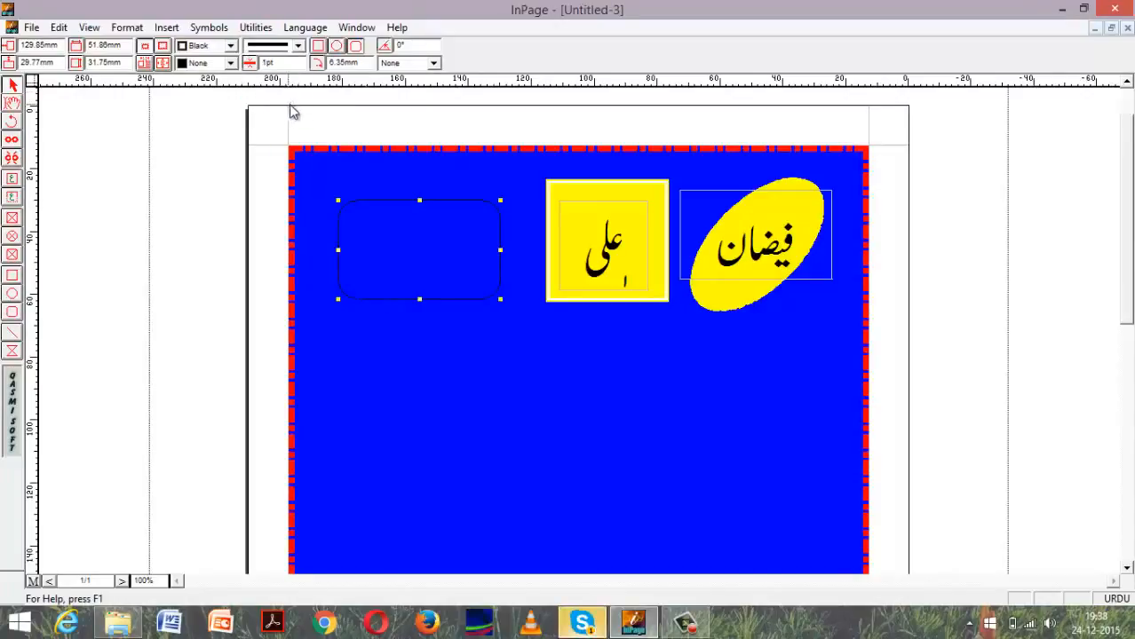
click(266, 62)
key(BackSpace)
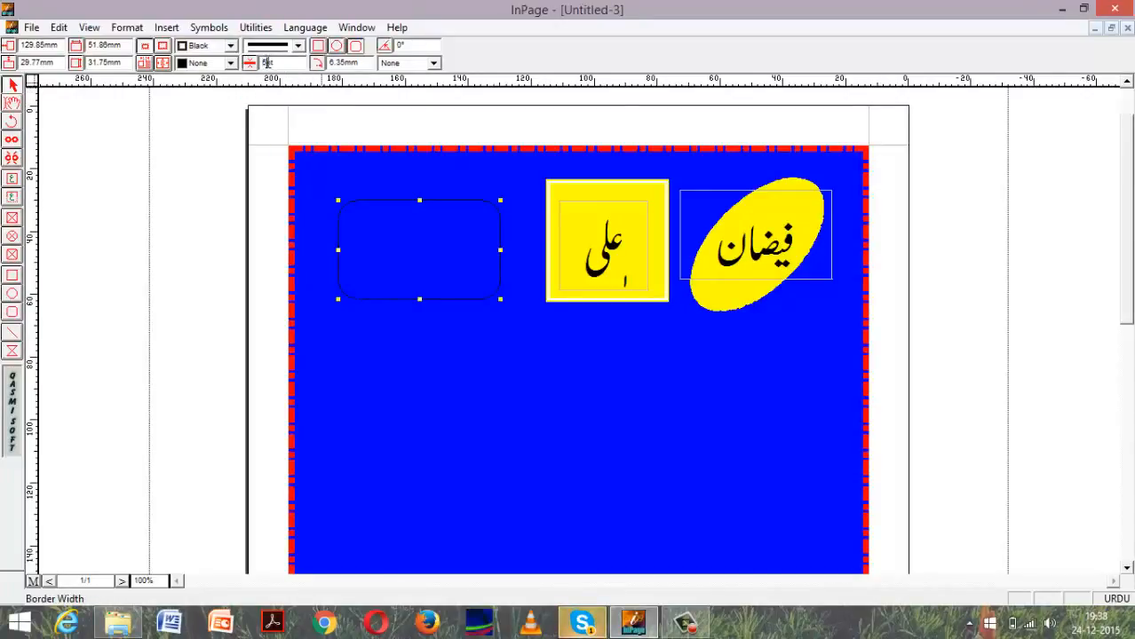
text(5)
key(Return)
Set the rounded rectangle's border color to red and its fill color to yellow.
click(230, 45)
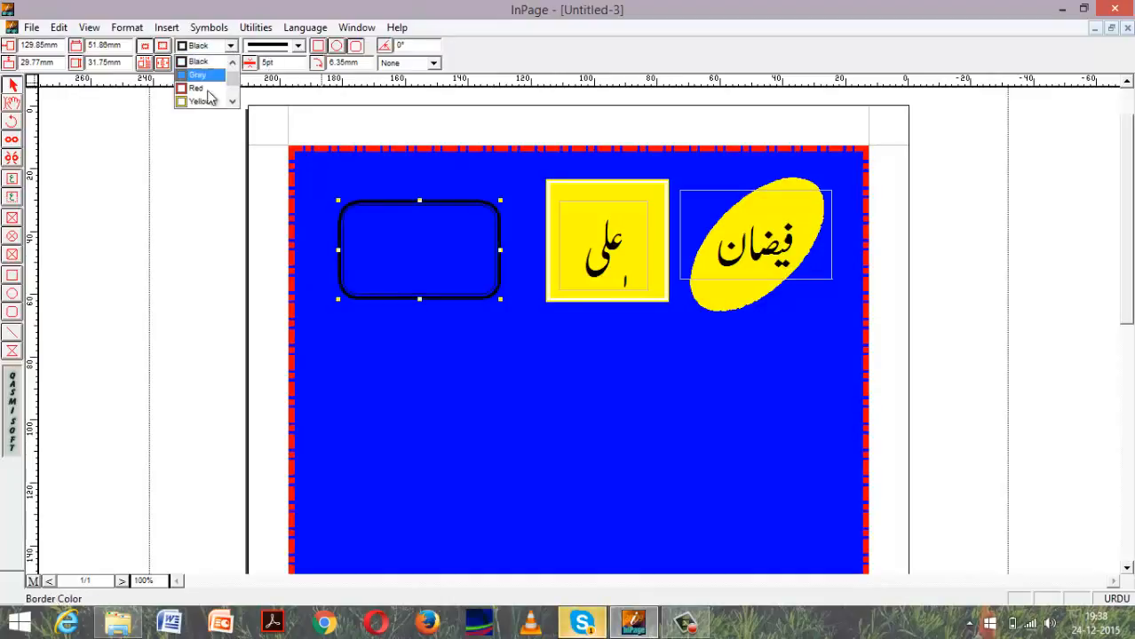
click(197, 89)
click(230, 63)
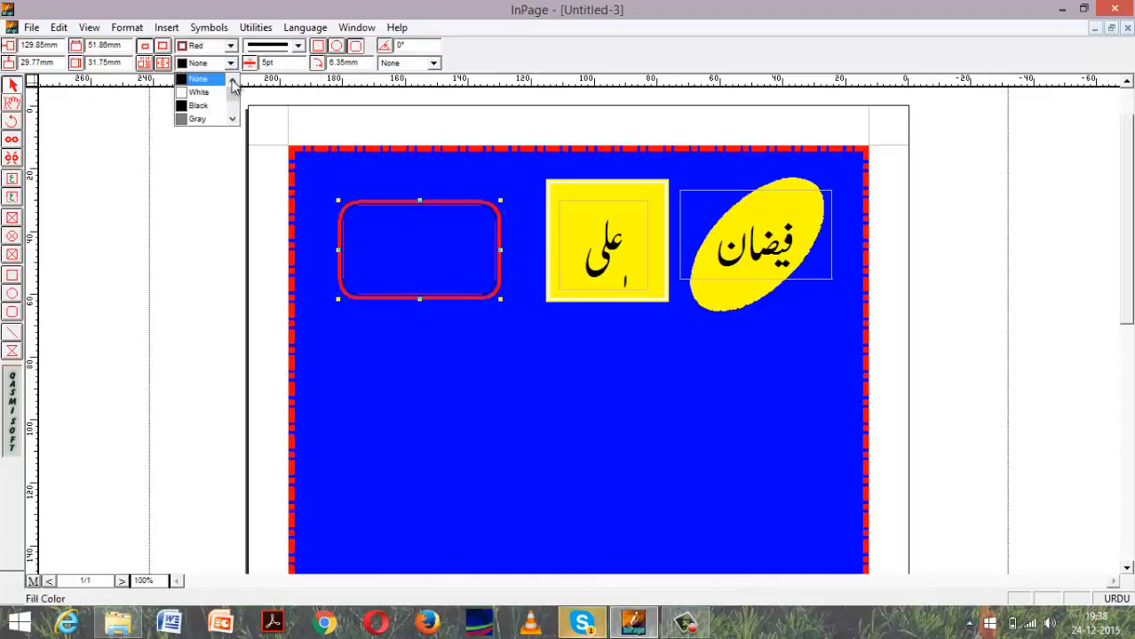
click(231, 118)
click(231, 118)
click(200, 118)
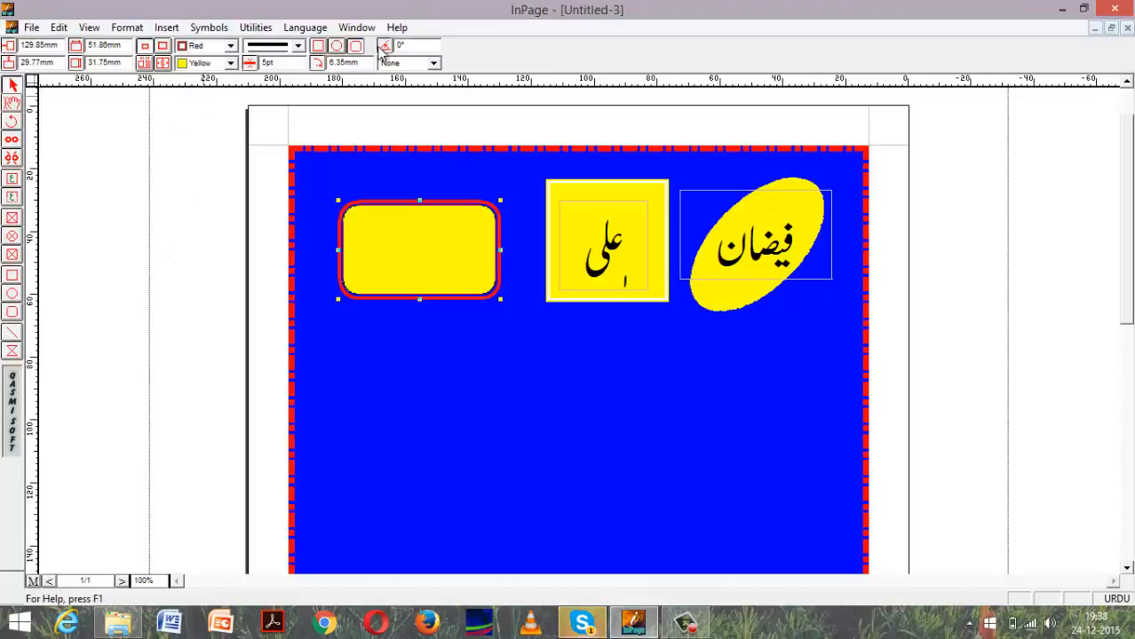
Apply a vertical-line hatch pattern to the rounded rectangle and enlarge it to about 58 by 39 mm.
click(434, 64)
click(434, 64)
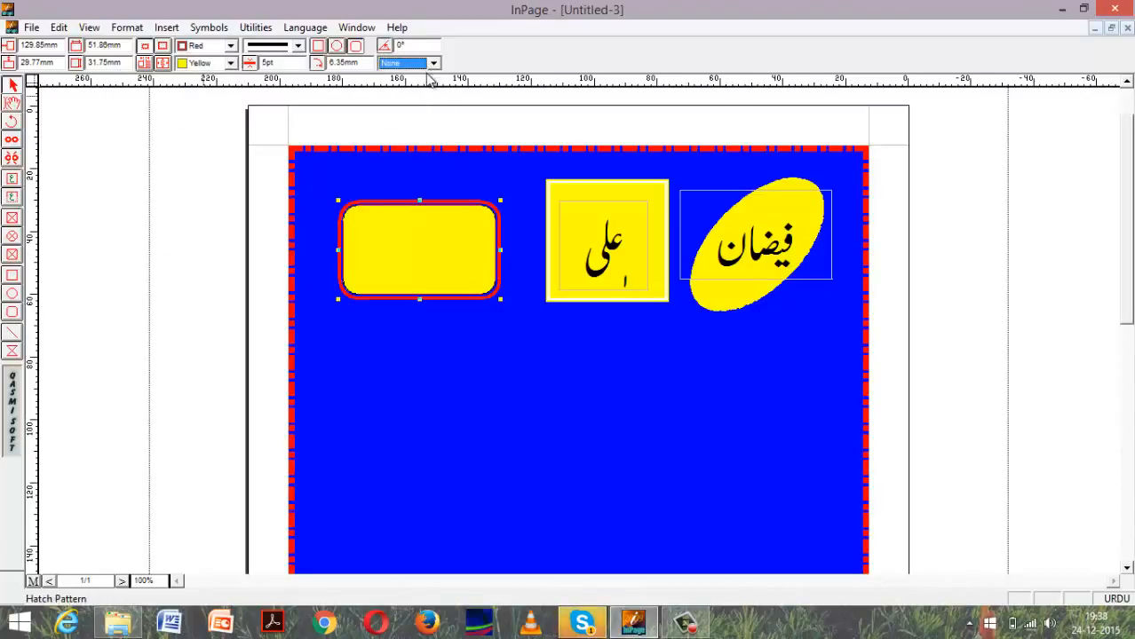
click(434, 64)
click(406, 91)
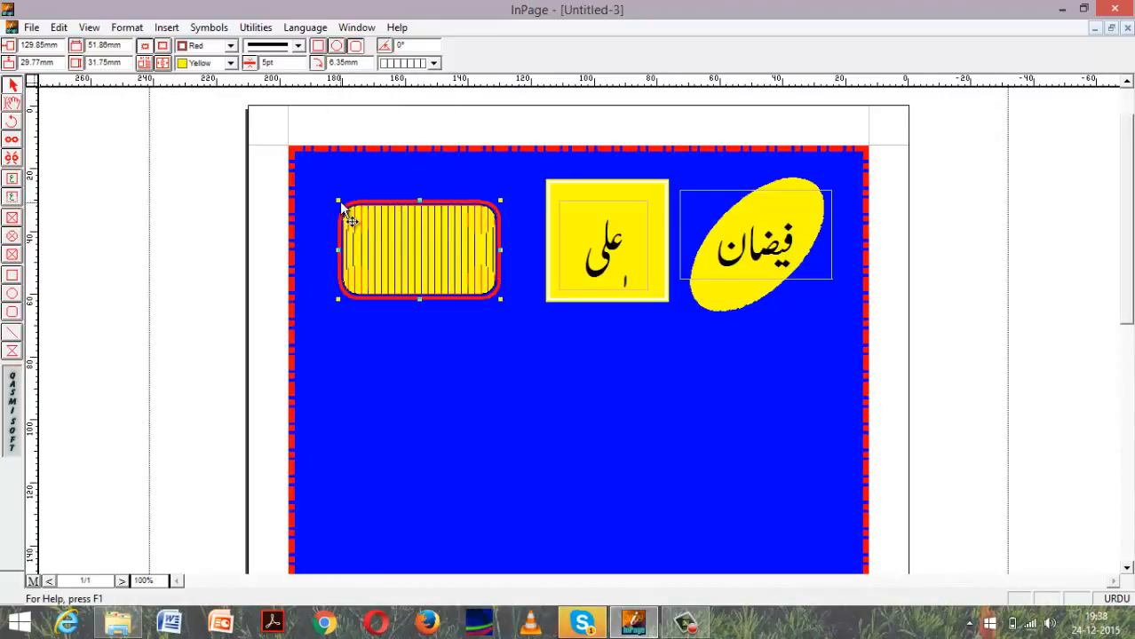
drag(339, 201, 319, 179)
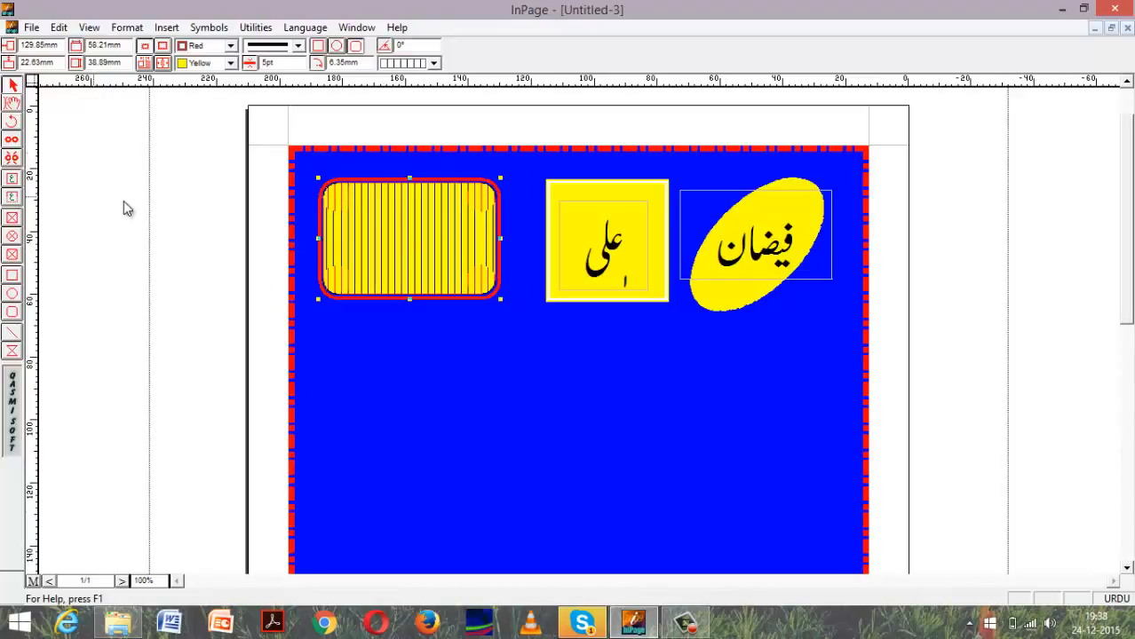
Add a title text box over the rounded rectangle with the same Urdu name as the ellipse, at 48 pt.
click(17, 197)
drag(334, 228, 462, 252)
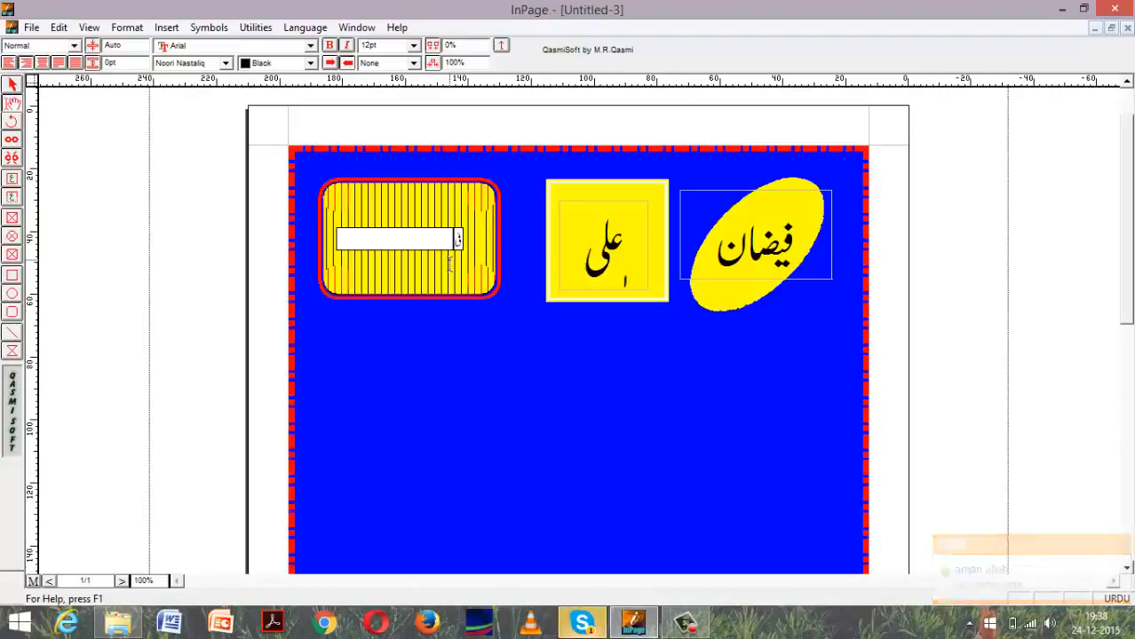
text(ان)
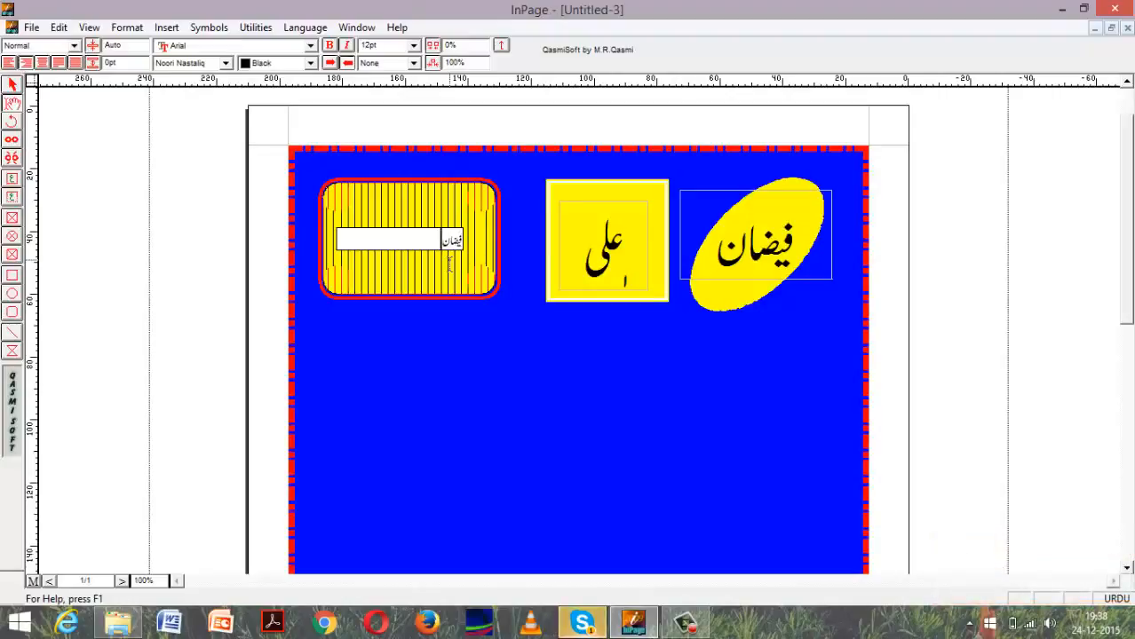
key(ctrl+a)
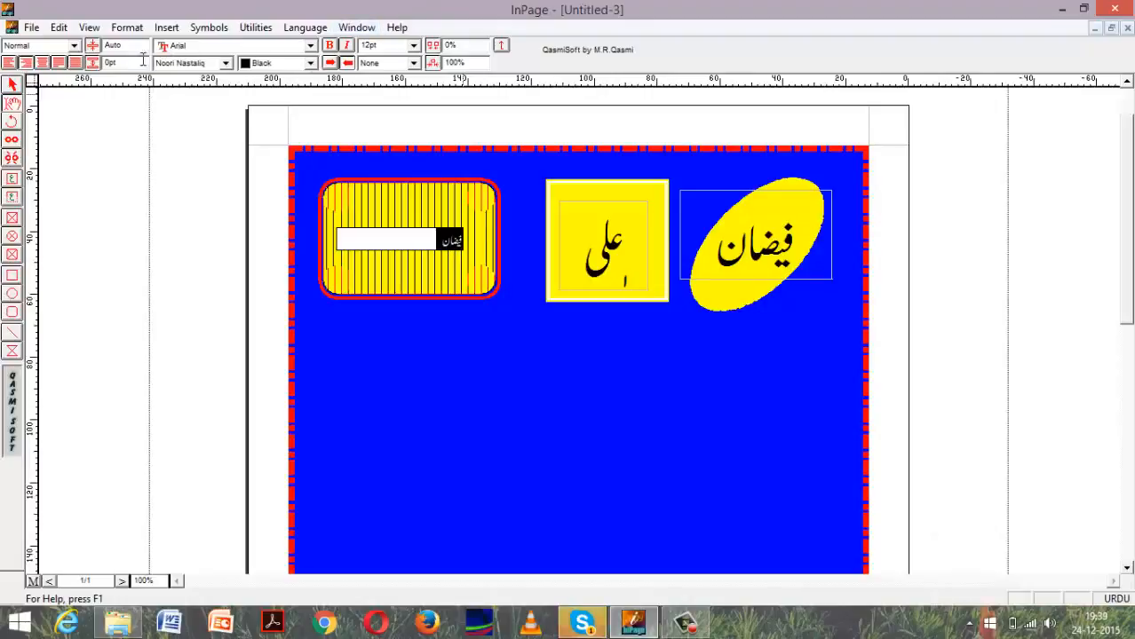
click(413, 45)
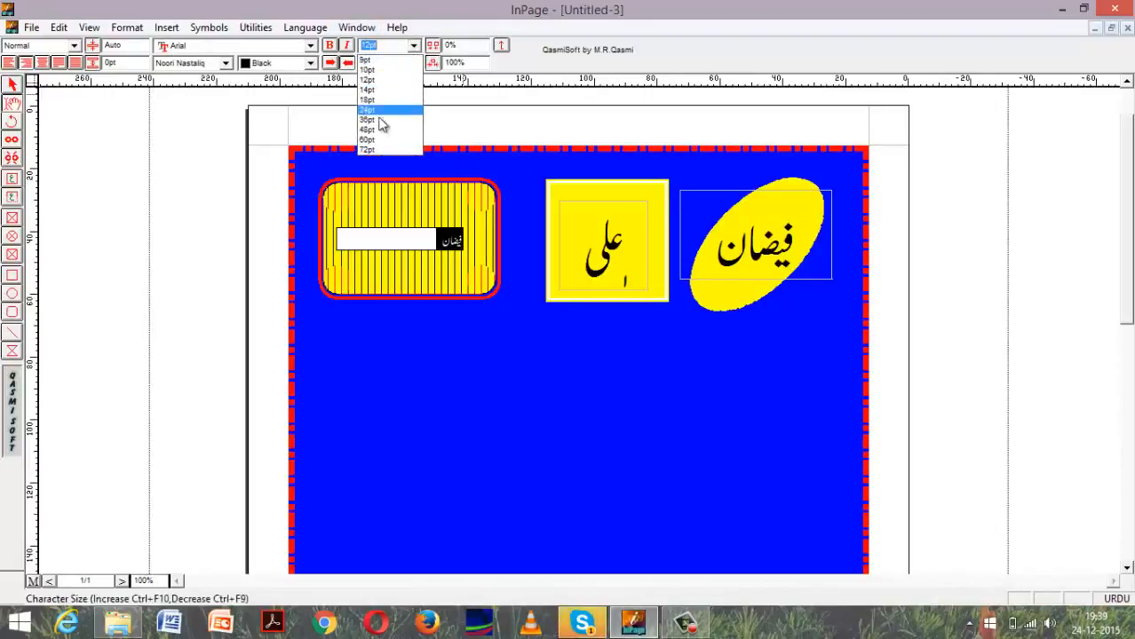
click(389, 135)
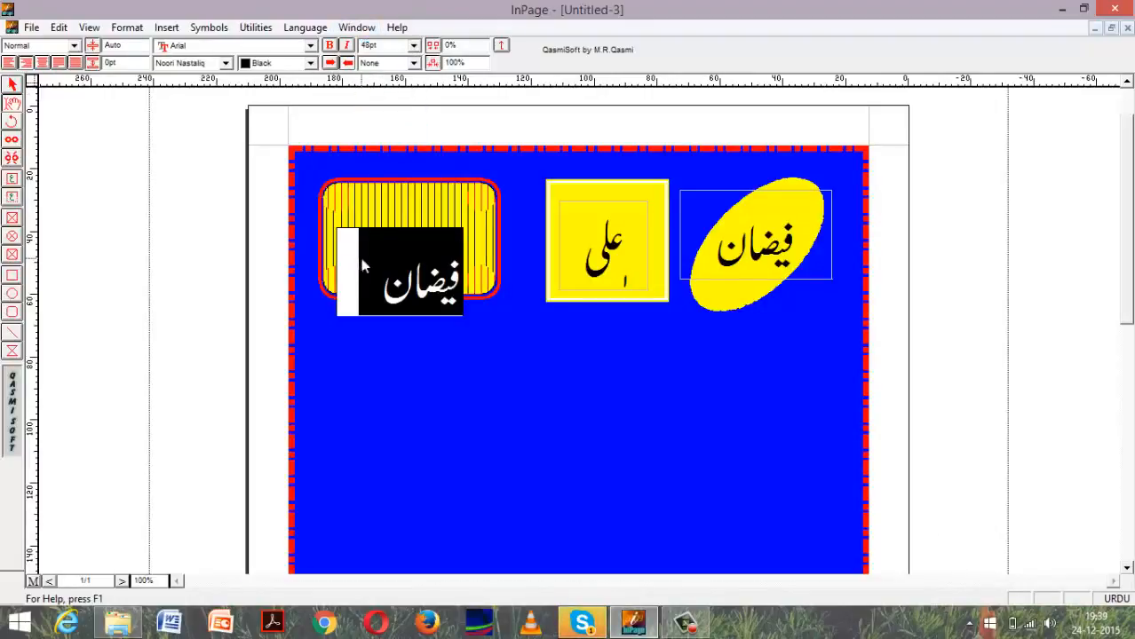
click(340, 266)
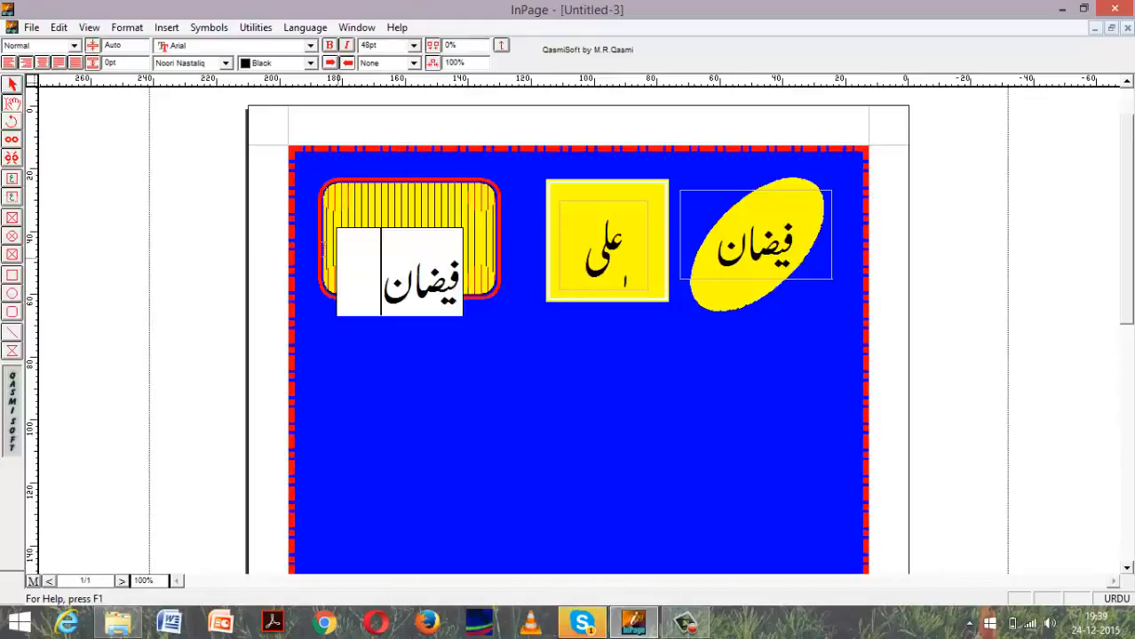
Move the new title text up and left so it sits centred inside the hatched rounded rectangle.
click(12, 85)
click(337, 268)
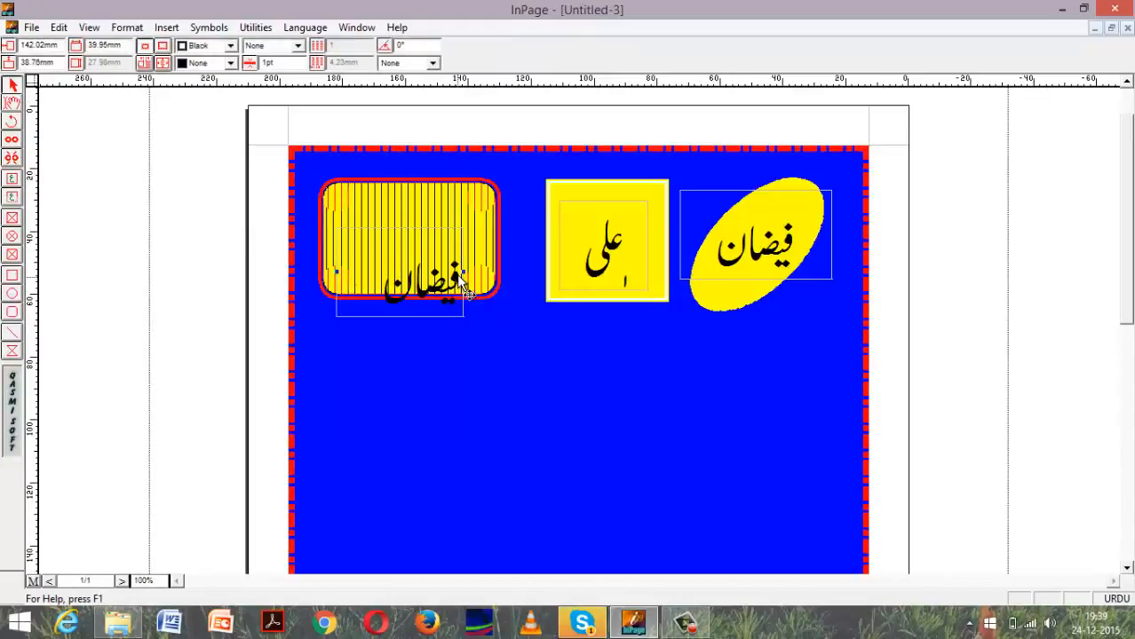
drag(442, 267, 417, 253)
click(449, 295)
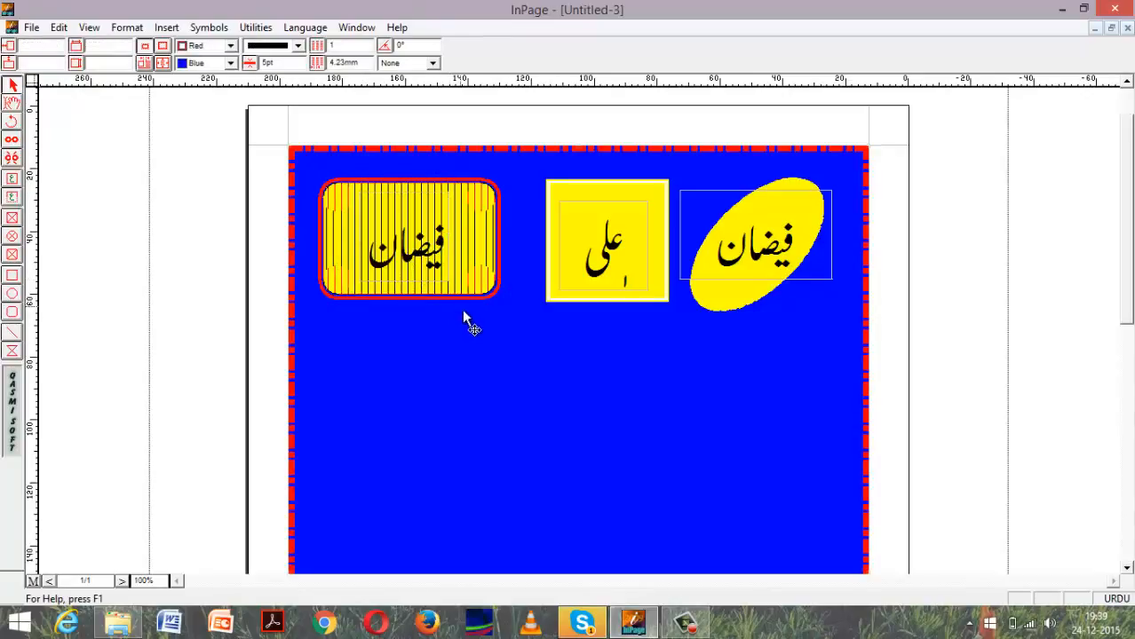
Draw a horizontal line about 85 mm long below the three shapes and undo the extra short segment.
click(12, 332)
mouse_move(666, 437)
mouse_down()
mouse_move(672, 366)
mouse_move(636, 365)
mouse_up()
click(670, 365)
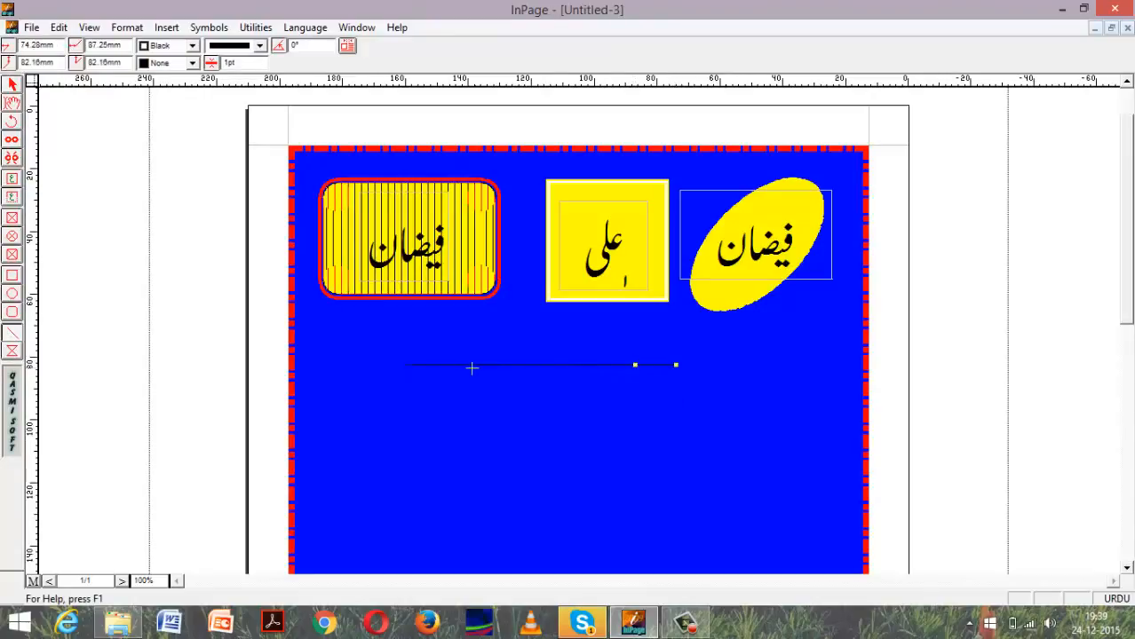
click(498, 368)
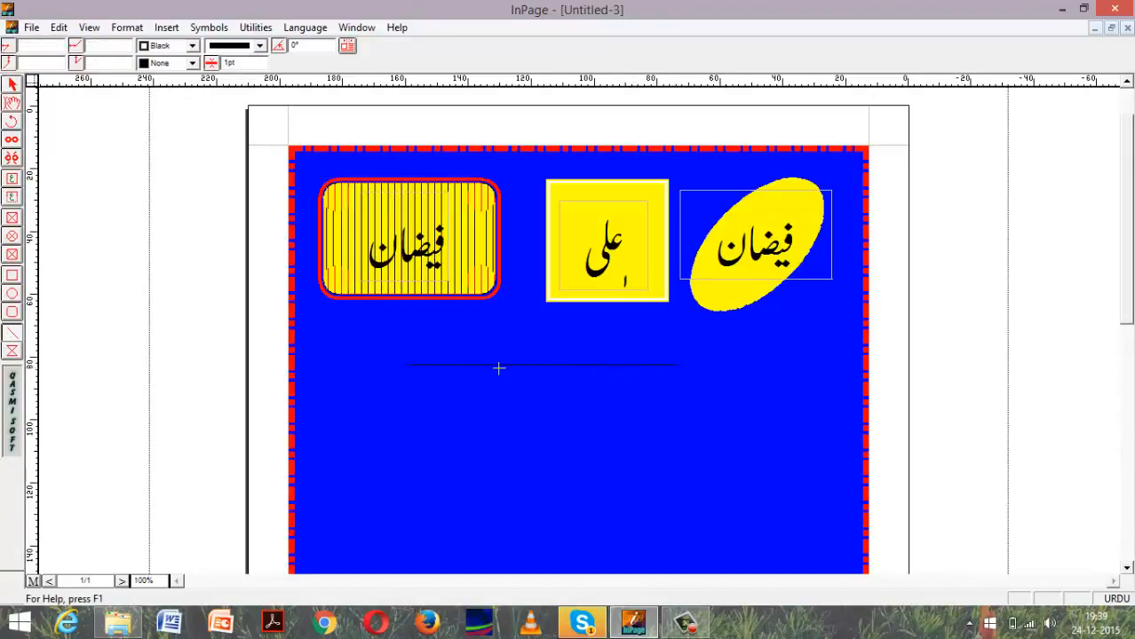
click(59, 28)
click(64, 47)
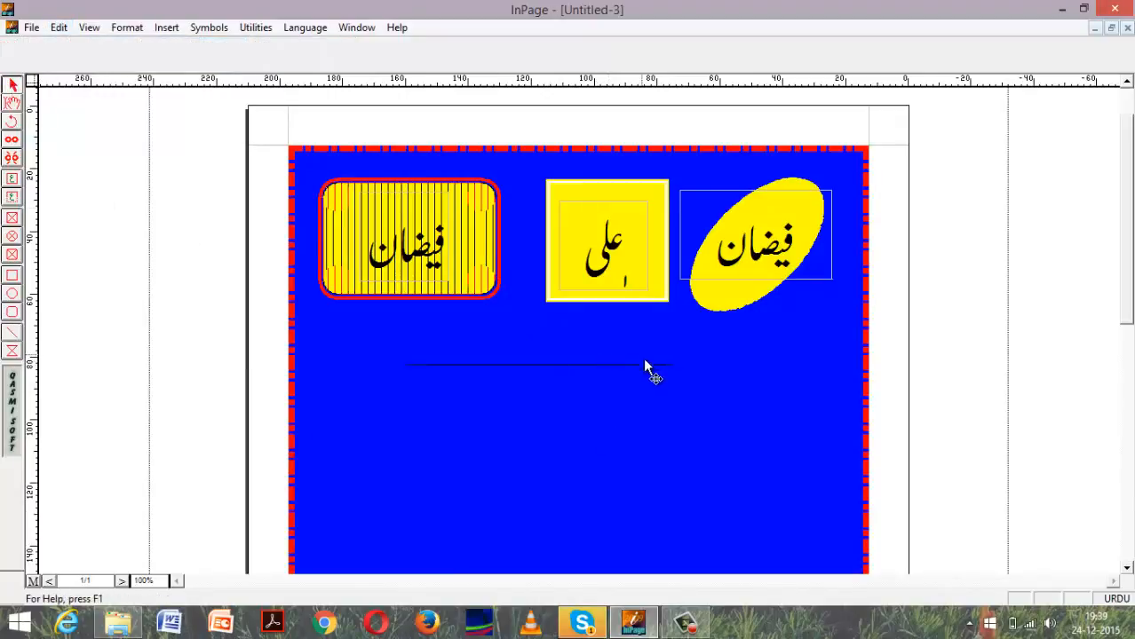
Move the horizontal line slightly down and right, and change its angle so it slants upward to the right.
drag(636, 365, 673, 373)
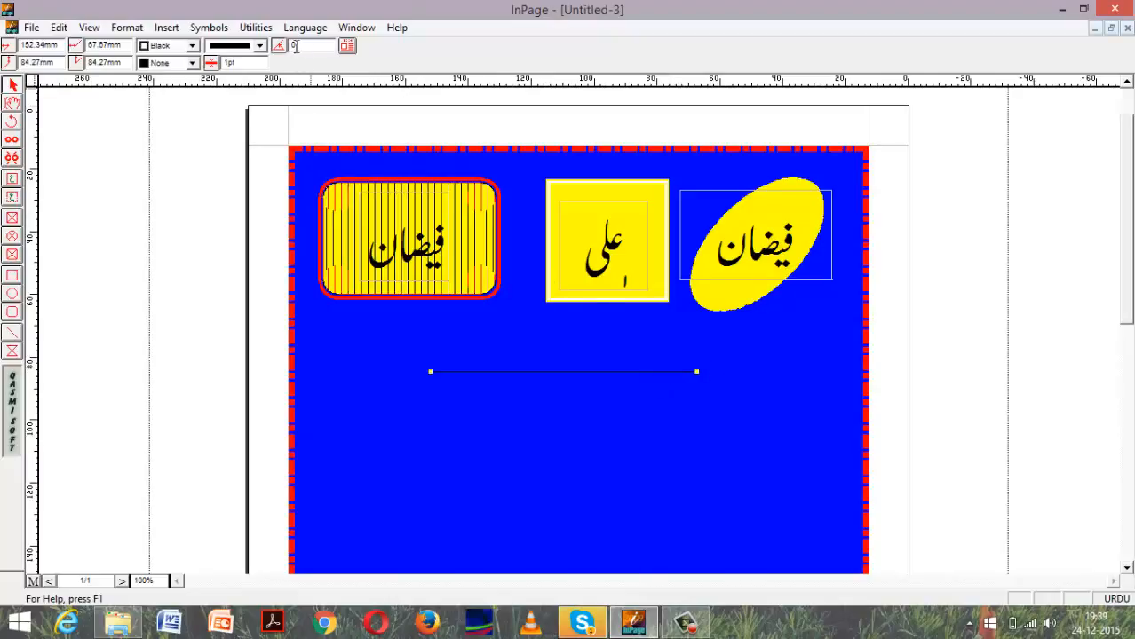
key(BackSpace)
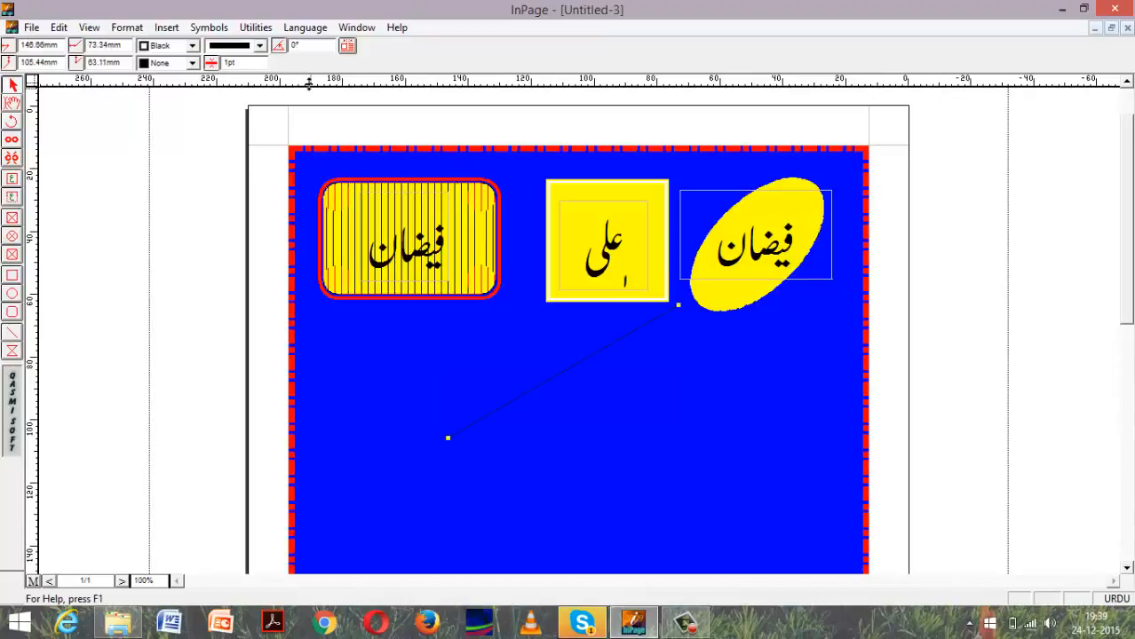
click(588, 364)
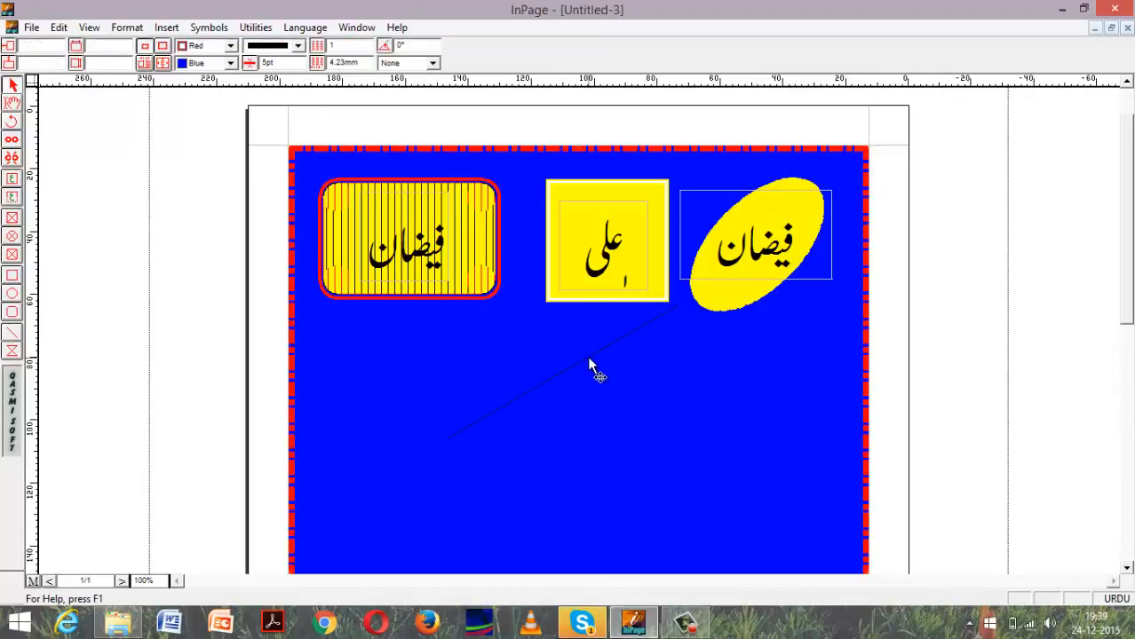
Move the slanted line right to below the ellipse and draw a four-cornered polygon about 53 by 32 mm below the rounded rectangle.
drag(589, 359, 765, 355)
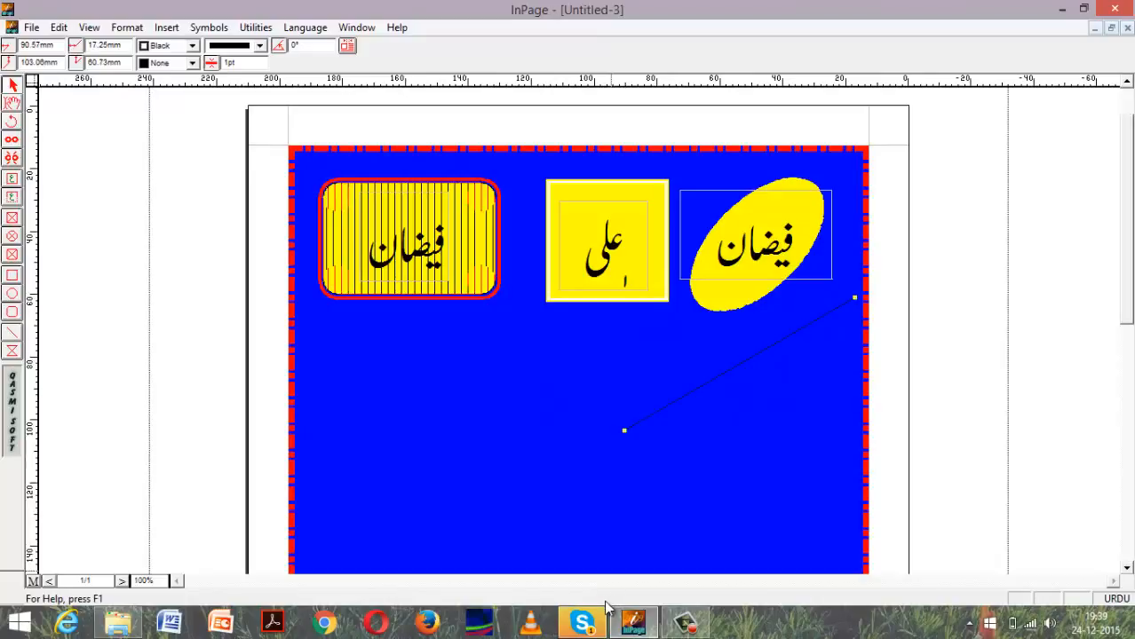
click(13, 352)
mouse_move(361, 332)
mouse_down()
mouse_move(537, 421)
mouse_move(530, 433)
mouse_up()
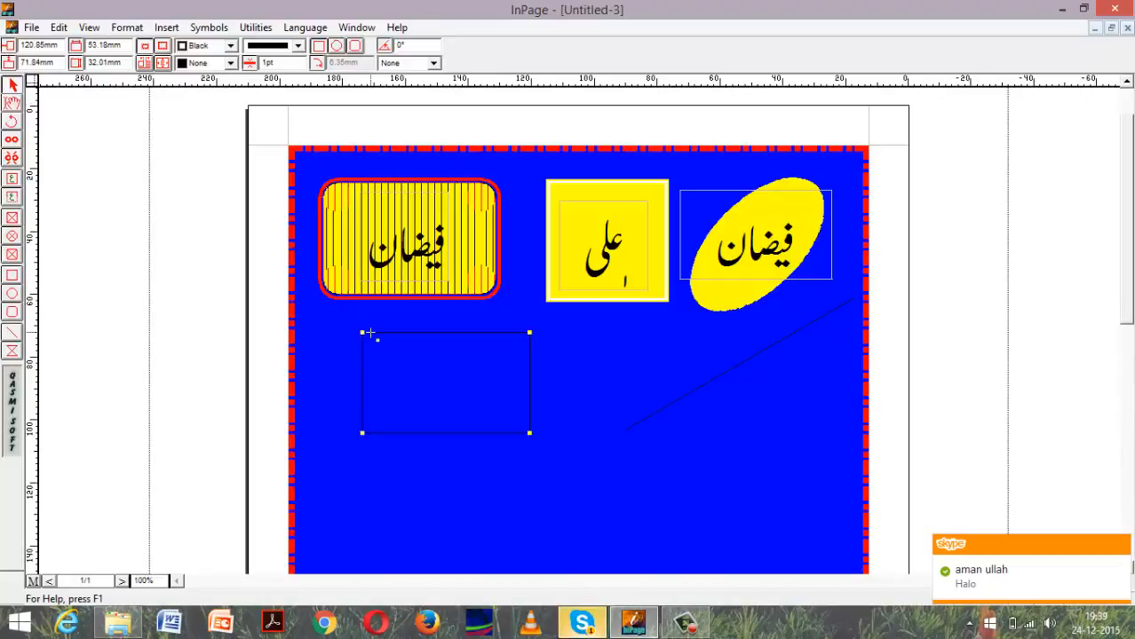
Reshape the new polygon into an arrowhead about 79 by 65 mm by relocating two corners, and fill it with yellow.
drag(362, 333, 612, 535)
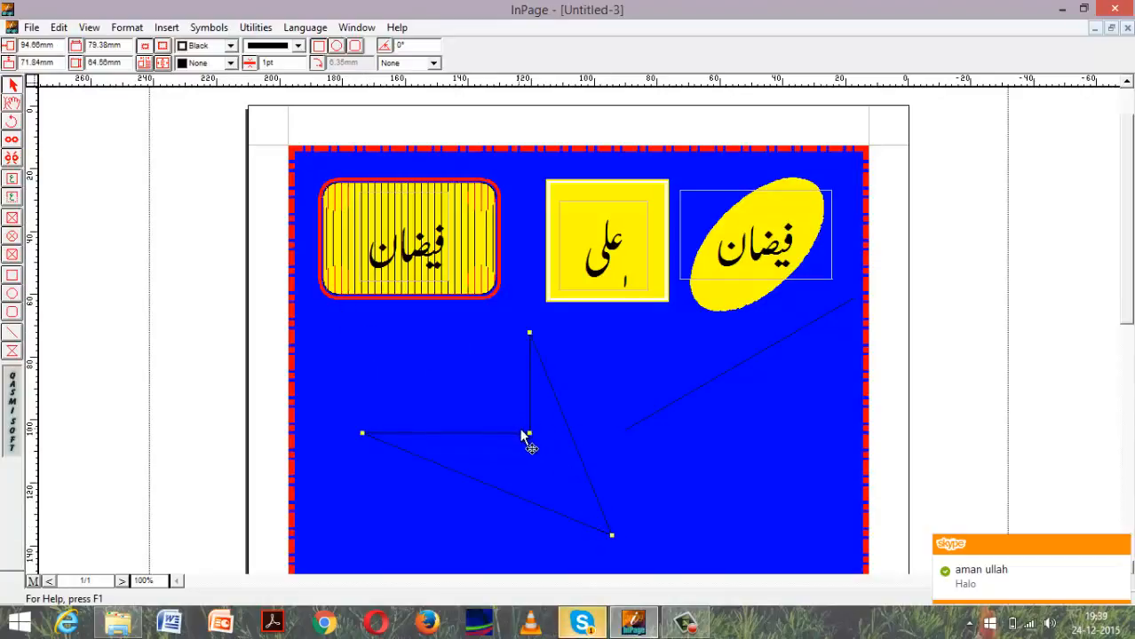
drag(529, 433, 482, 409)
click(230, 63)
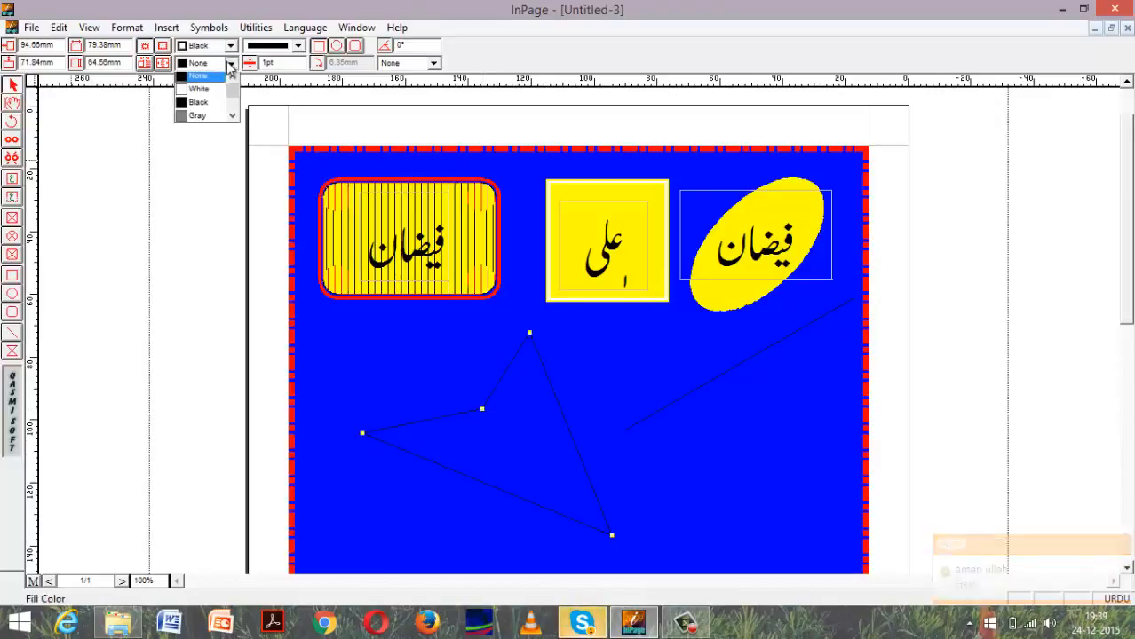
click(234, 119)
click(234, 119)
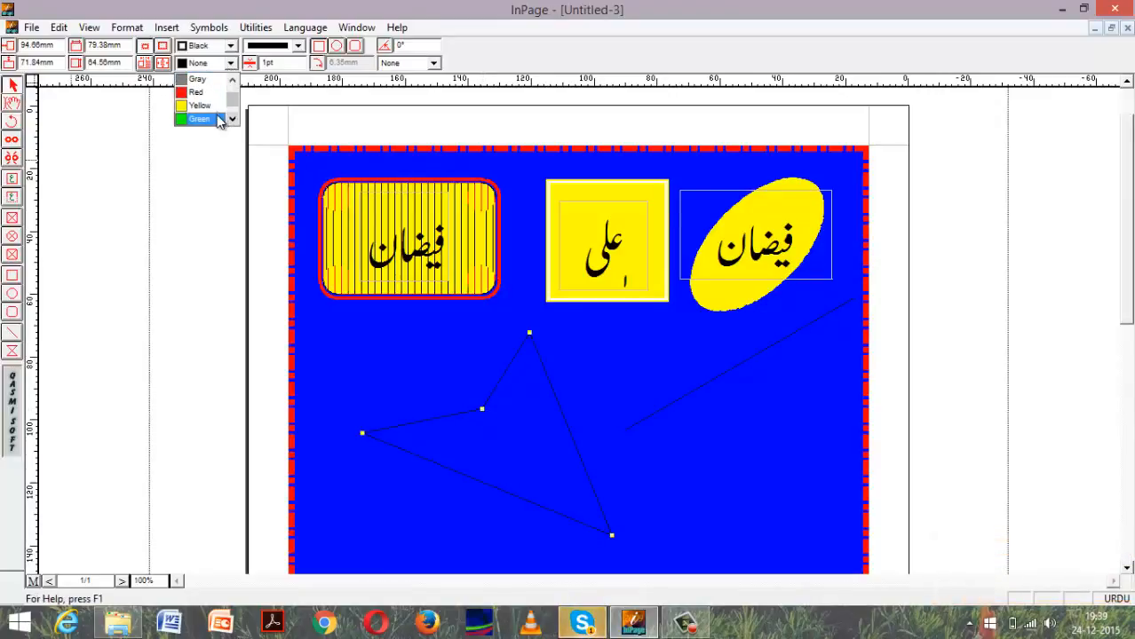
click(219, 113)
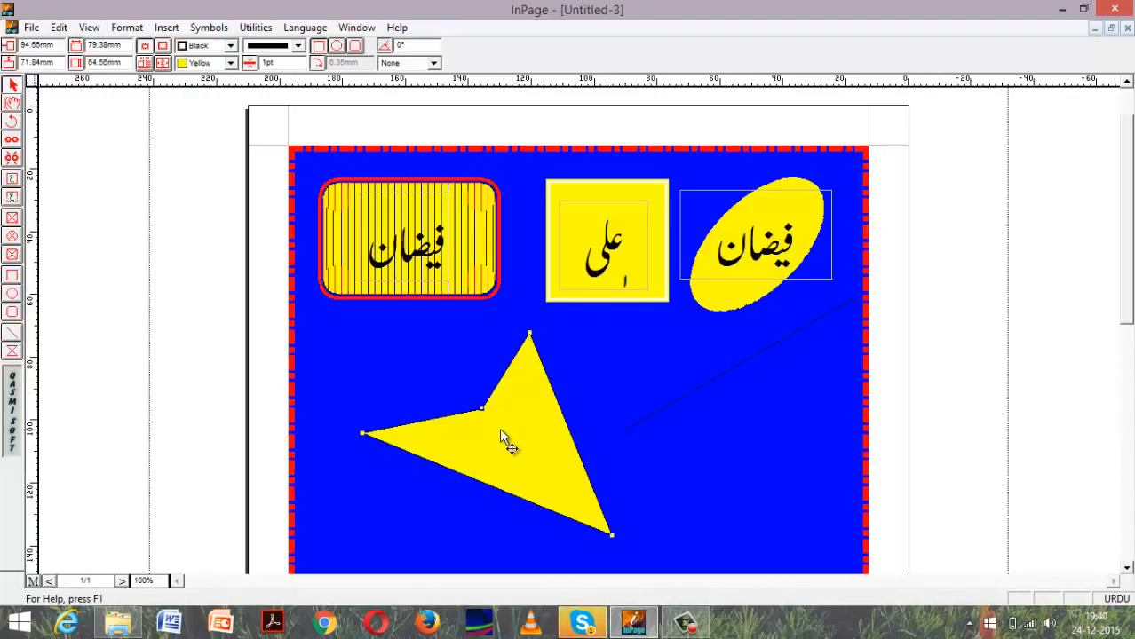
Move the yellow arrowhead slightly up and left, and turn it into a zigzag by adding three corners and pulling its inner corner right.
drag(484, 381, 462, 360)
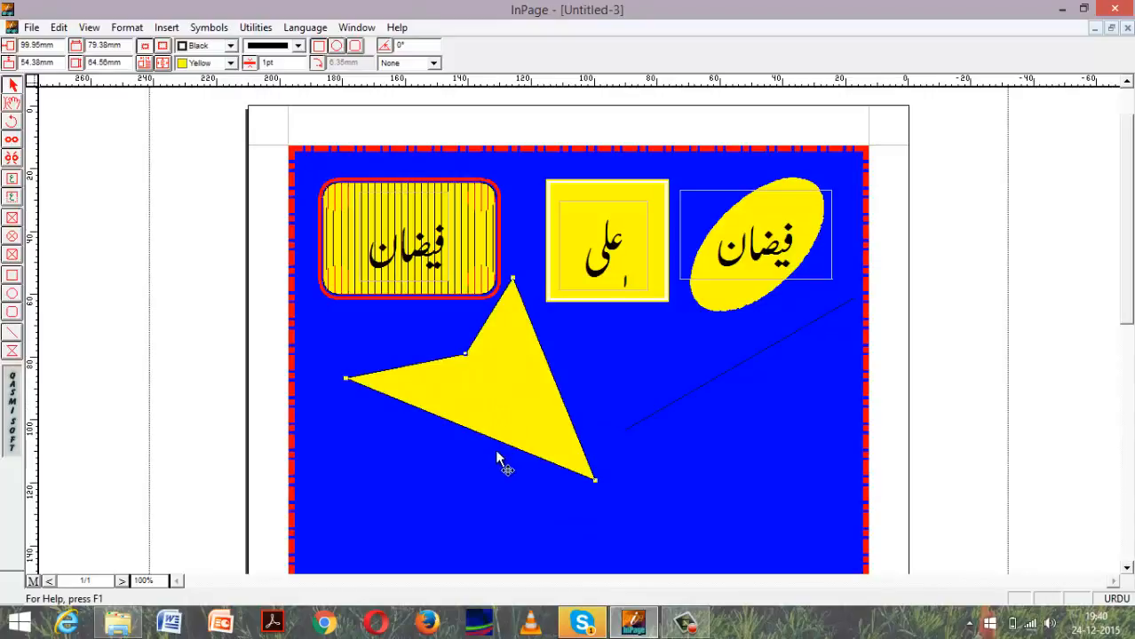
drag(463, 420, 539, 428)
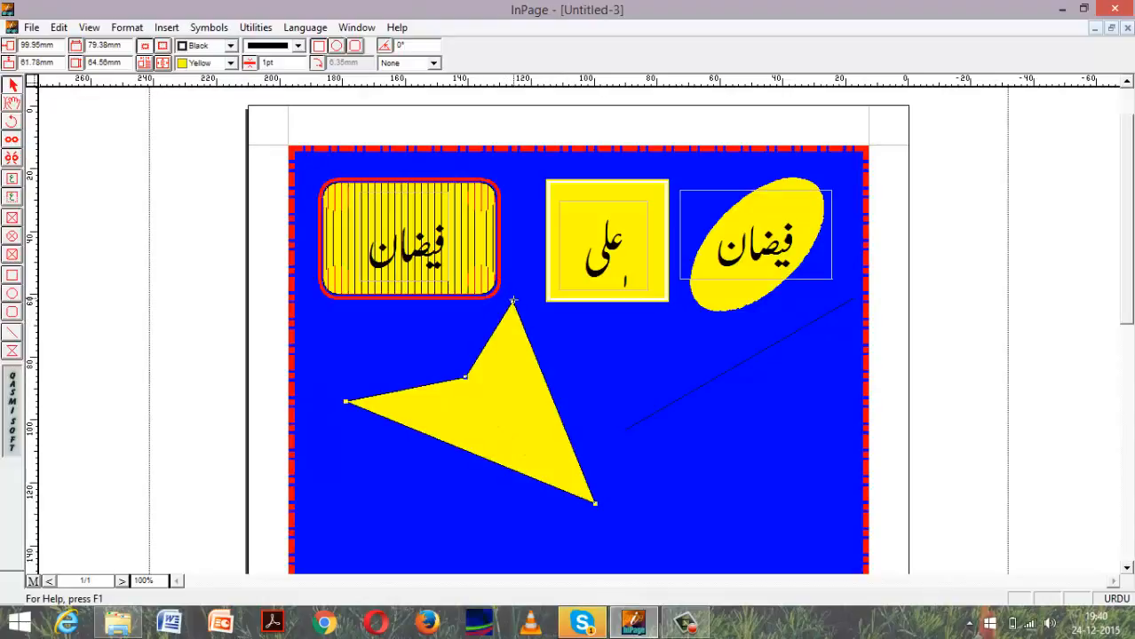
drag(469, 373, 675, 396)
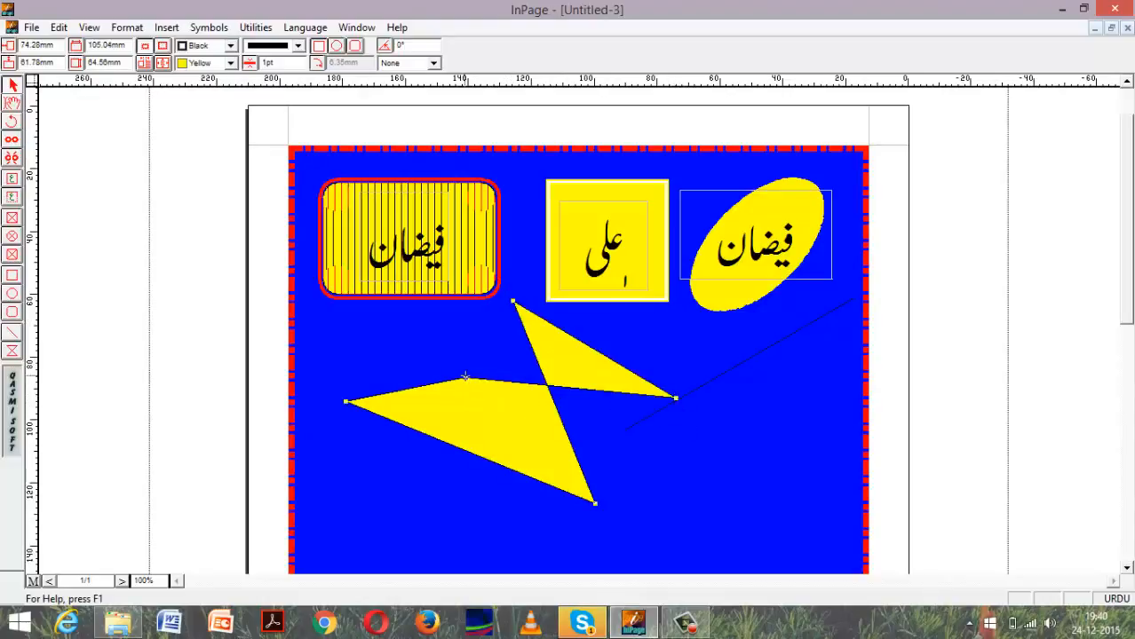
drag(468, 376, 397, 318)
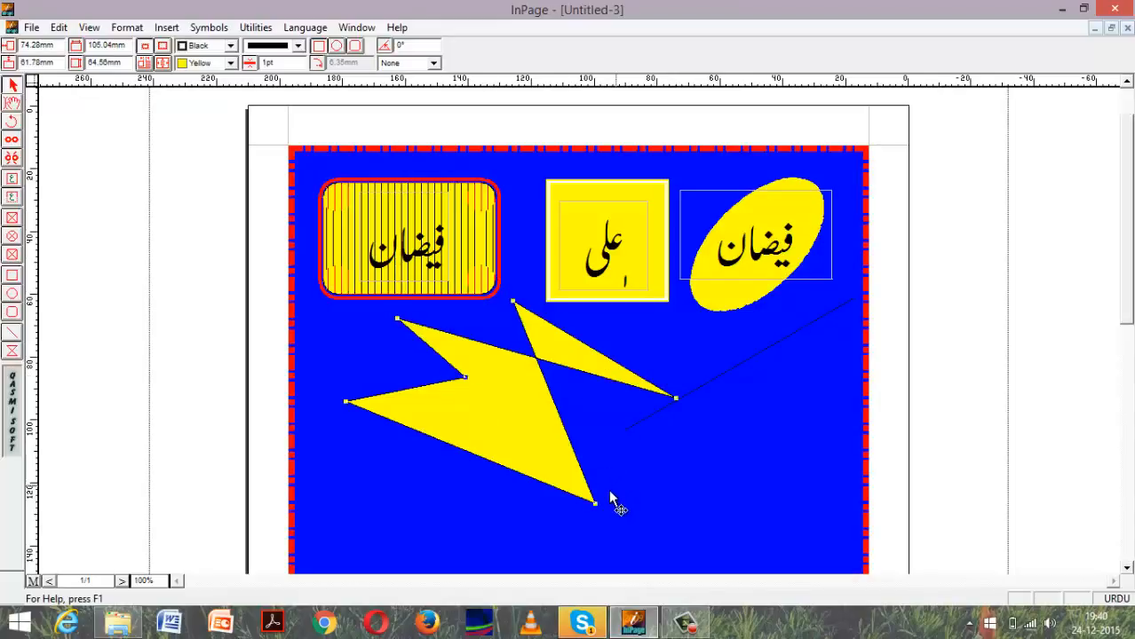
drag(596, 504, 618, 402)
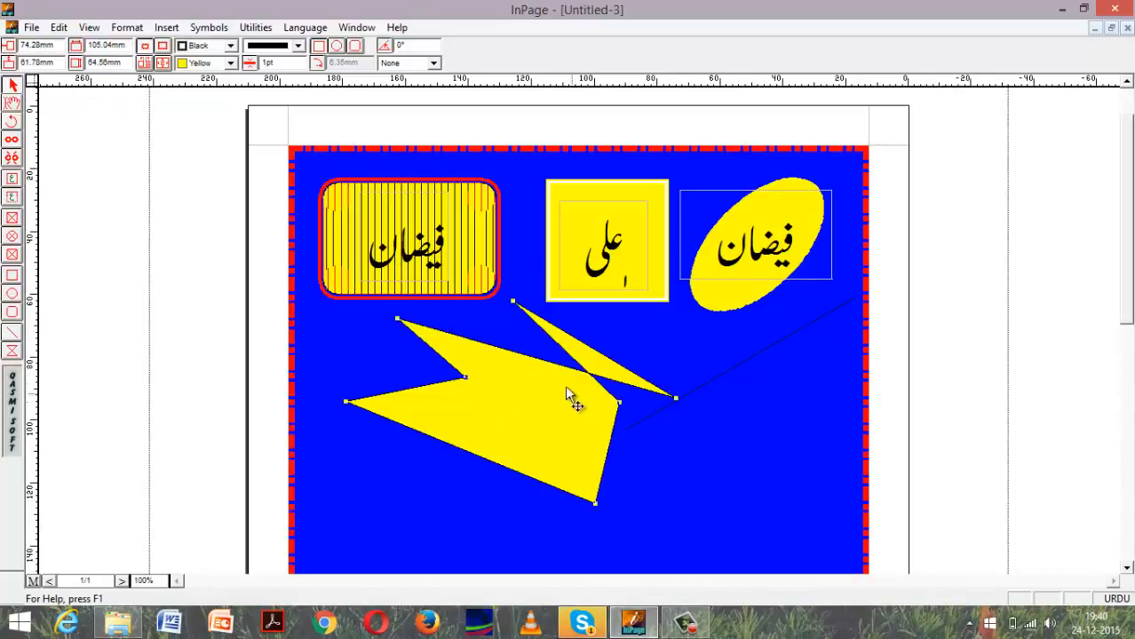
drag(463, 377, 577, 429)
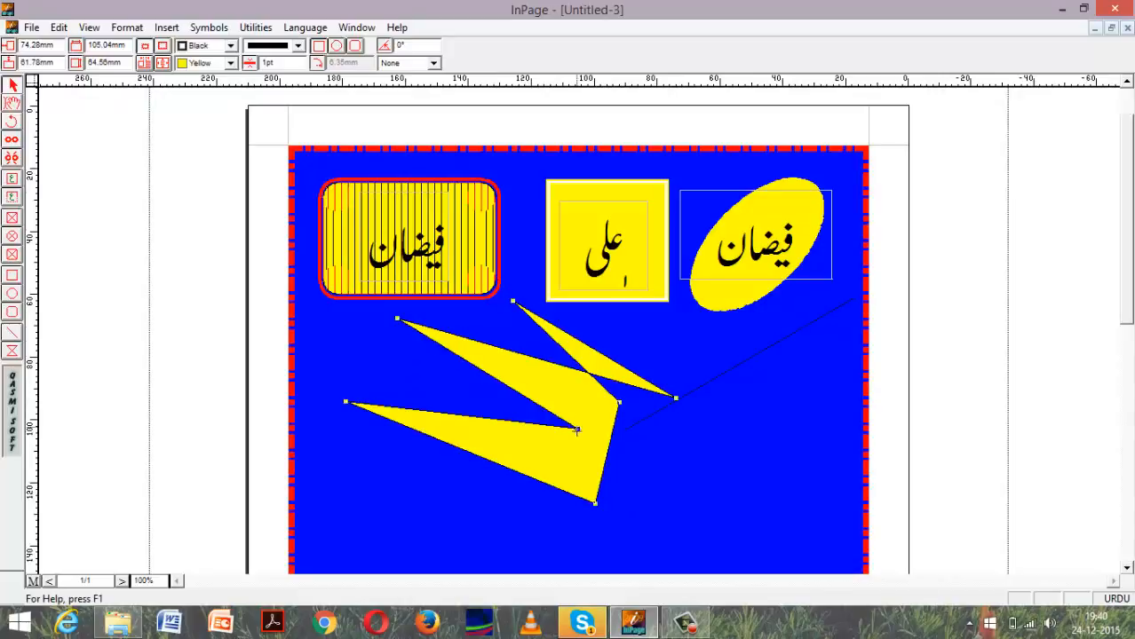
Pull the zigzag's two upper corners down and left to form a wedge about 110 by 34 mm, and move it up and left.
drag(512, 302, 441, 367)
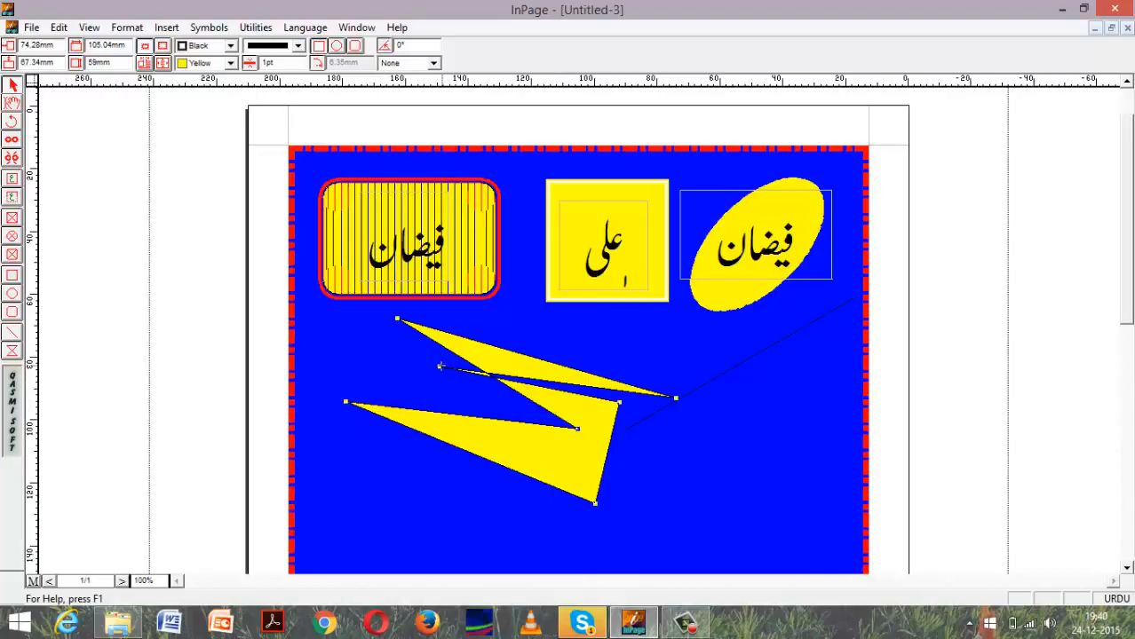
drag(440, 367, 329, 412)
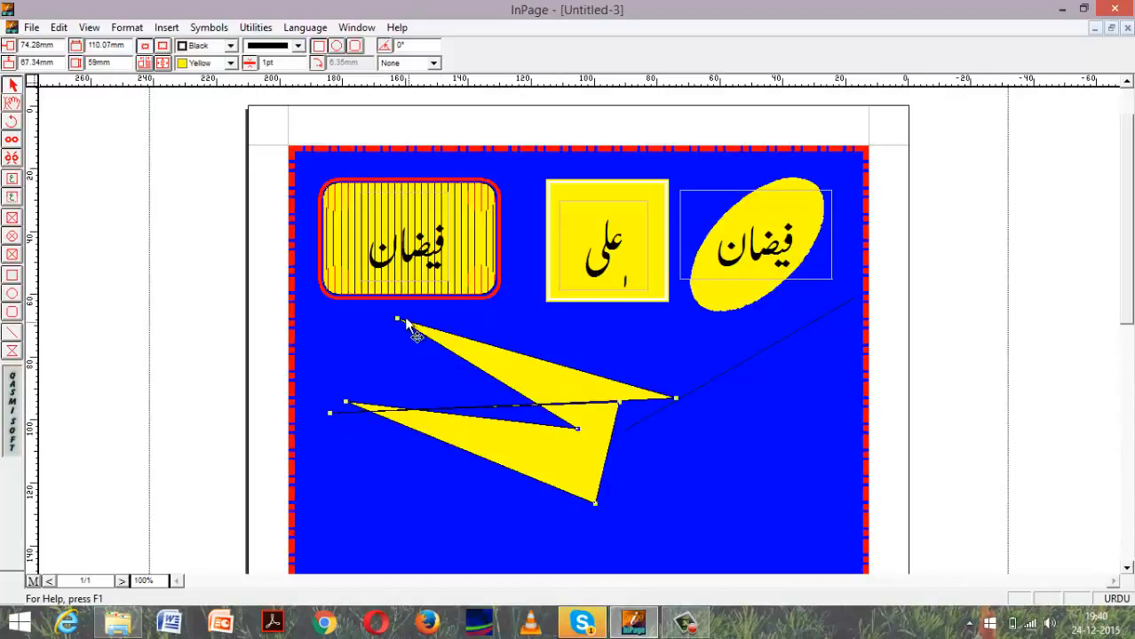
drag(396, 318, 347, 402)
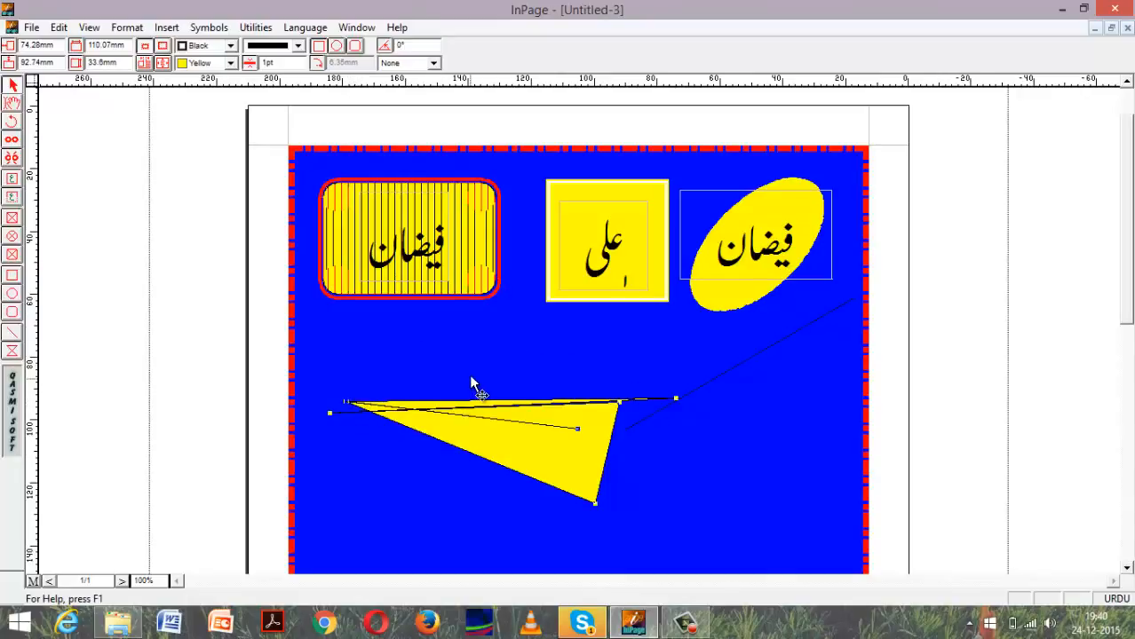
drag(514, 445, 489, 404)
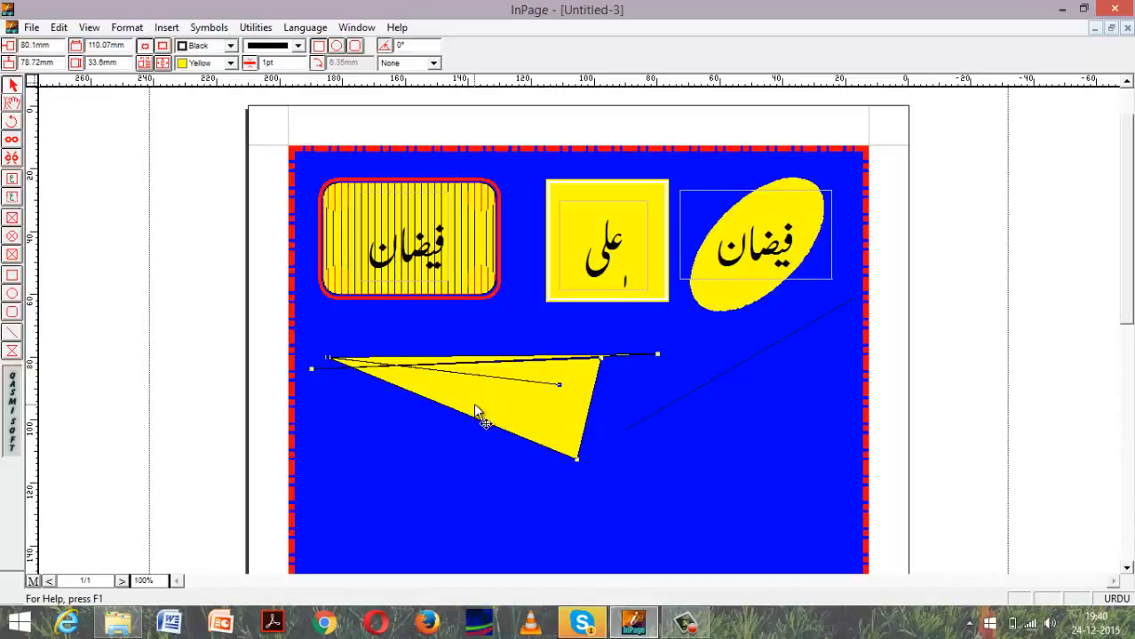